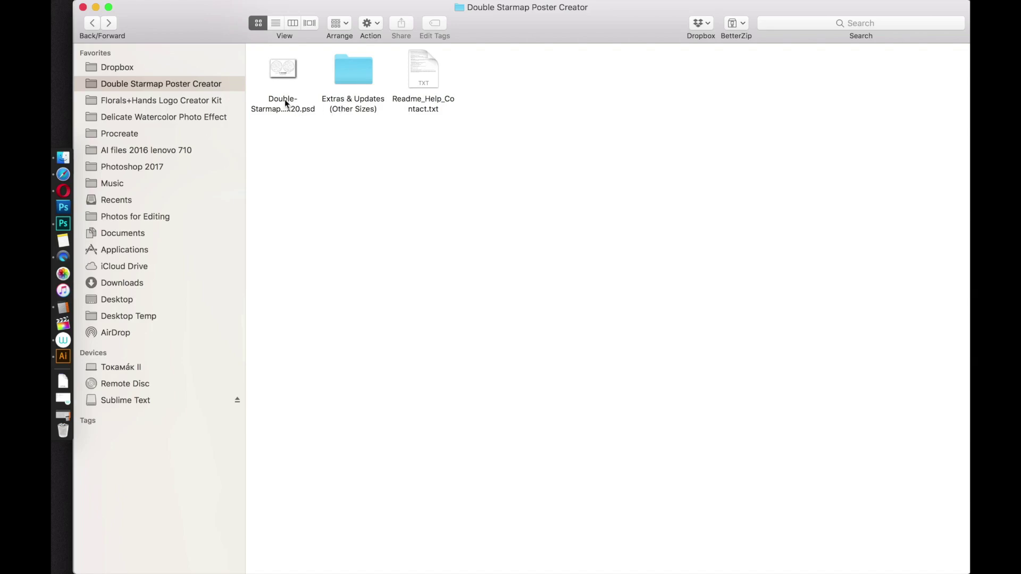
Open the A2/A3/A4 double starmap poster PSD from the Extras & Updates (Other Sizes) folder in Photoshop.
left_click(355, 72)
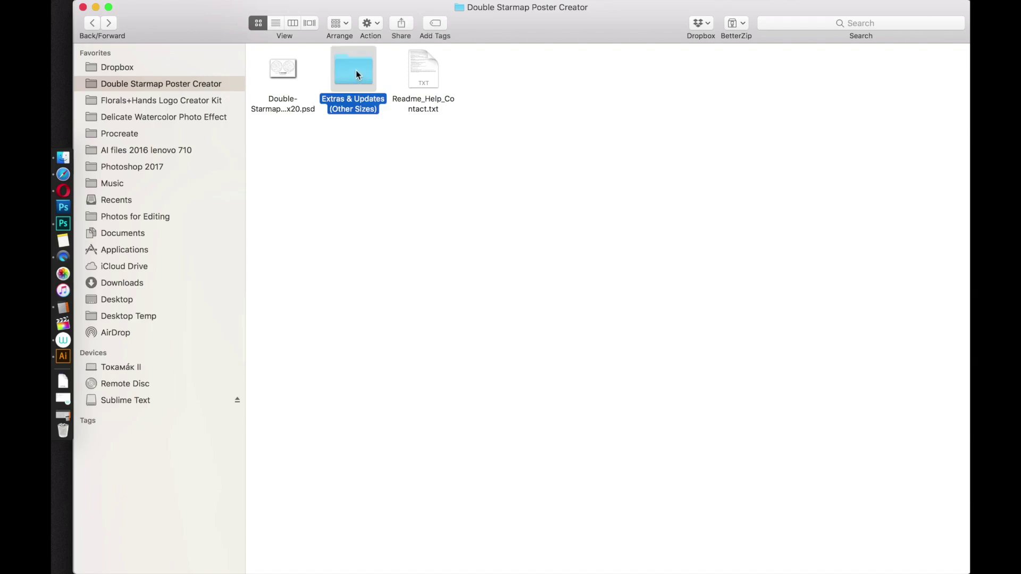
double_click(356, 72)
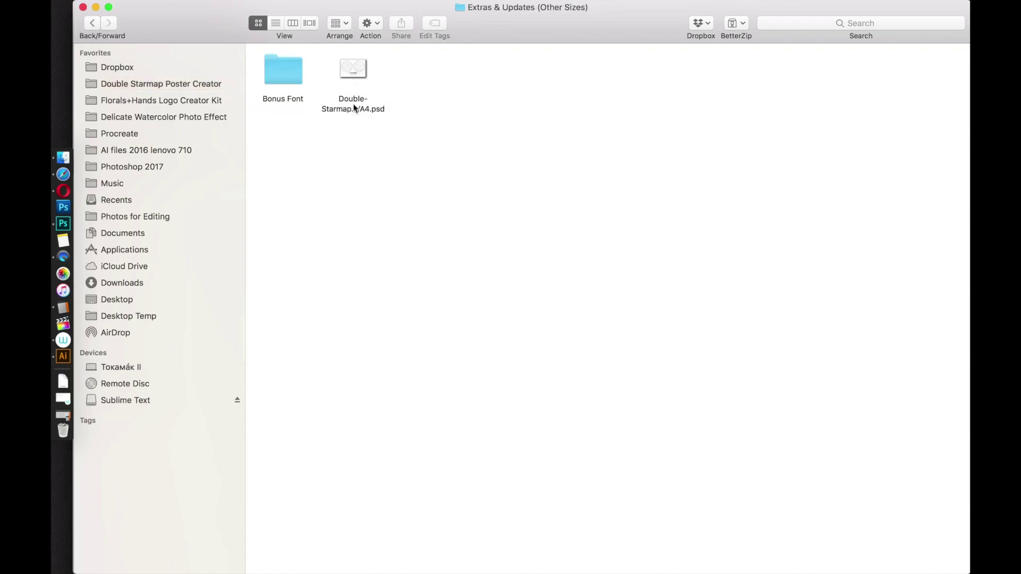
double_click(354, 77)
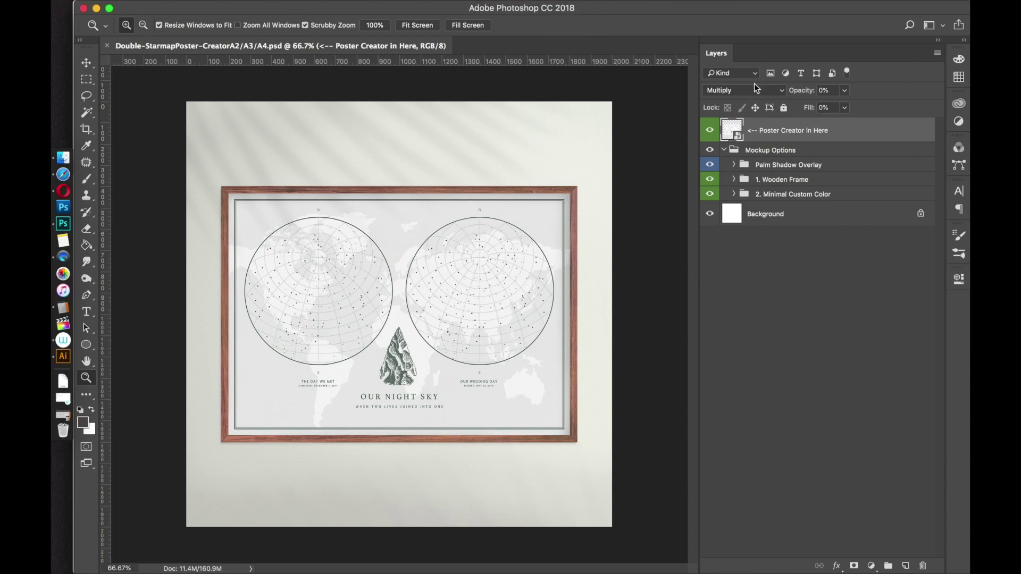
Open the contents of the "Poster Creator in Here" smart object for editing.
left_click(459, 7)
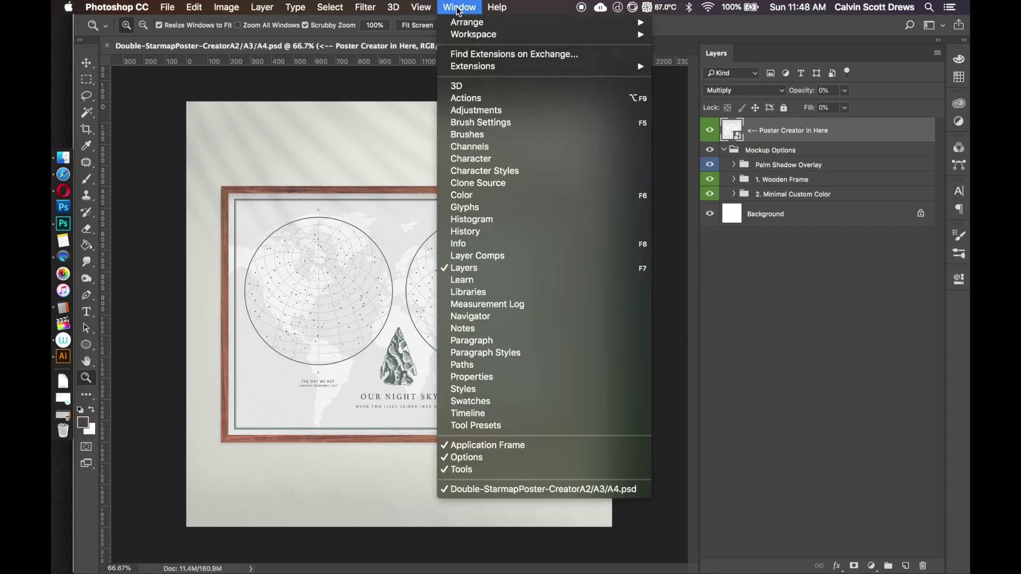
left_click(799, 250)
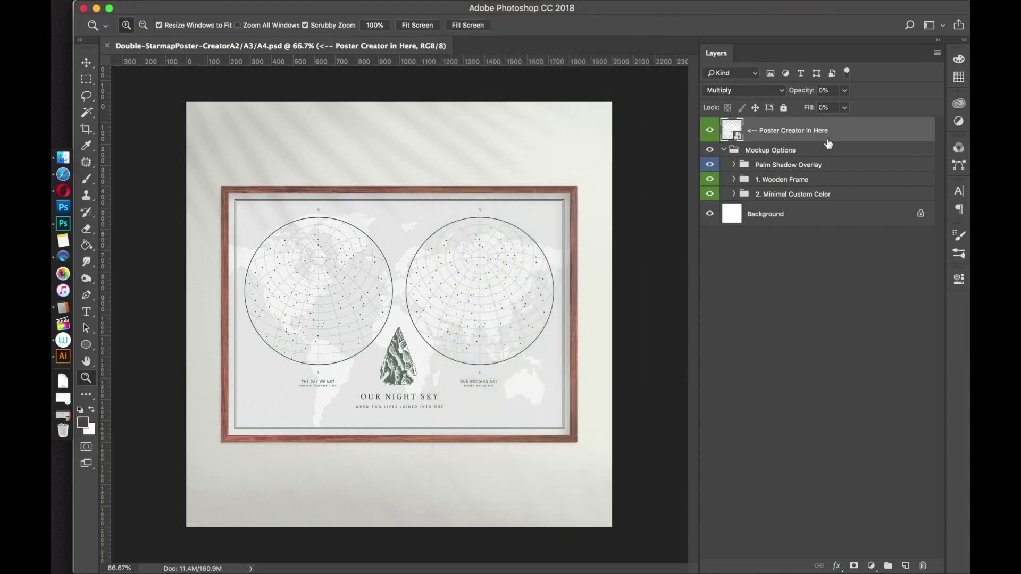
double_click(739, 137)
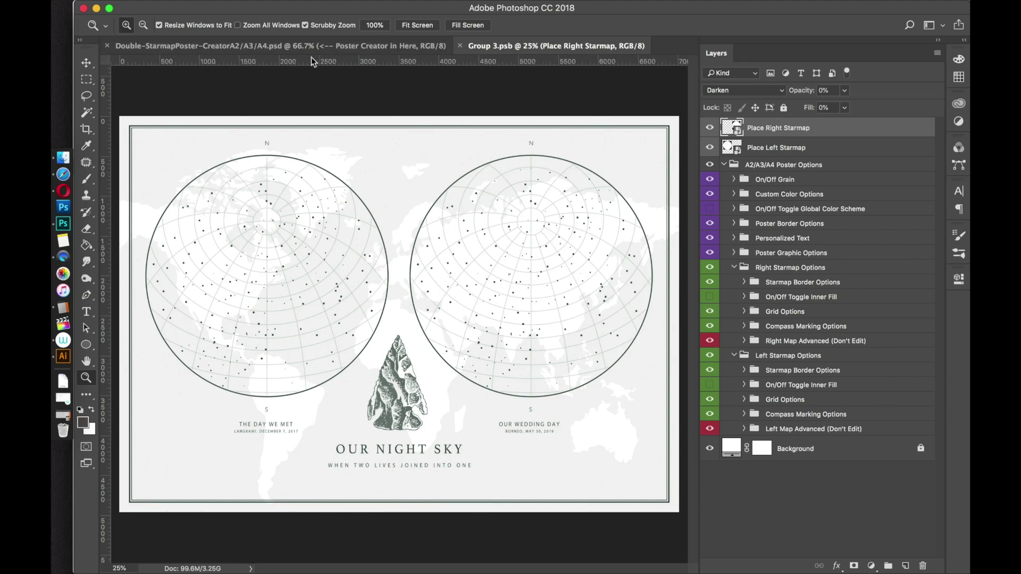
Compare the framed mockup document with the Group 3.psb poster document, ending on the poster.
left_click(350, 47)
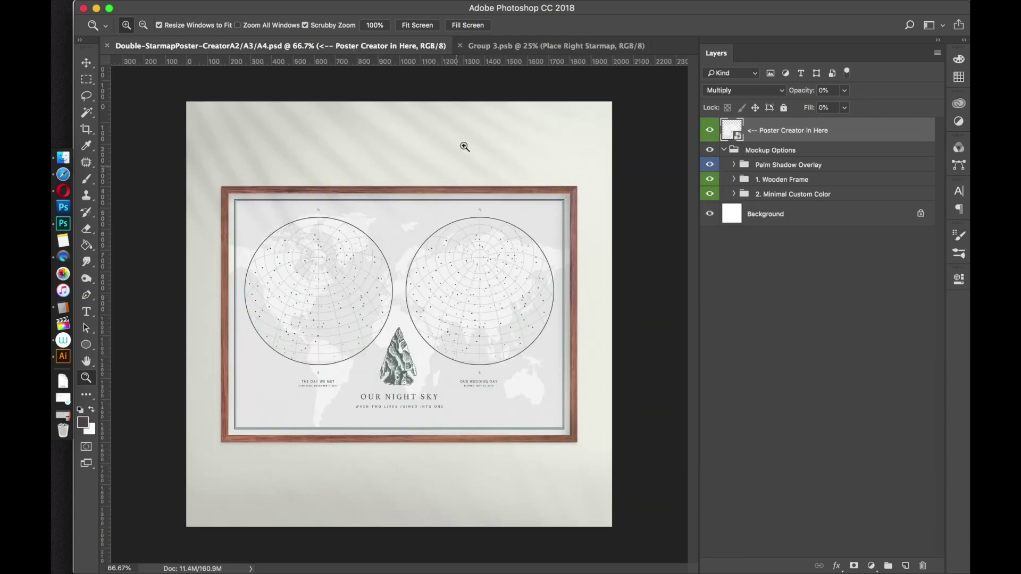
left_click_drag(518, 62, 518, 53)
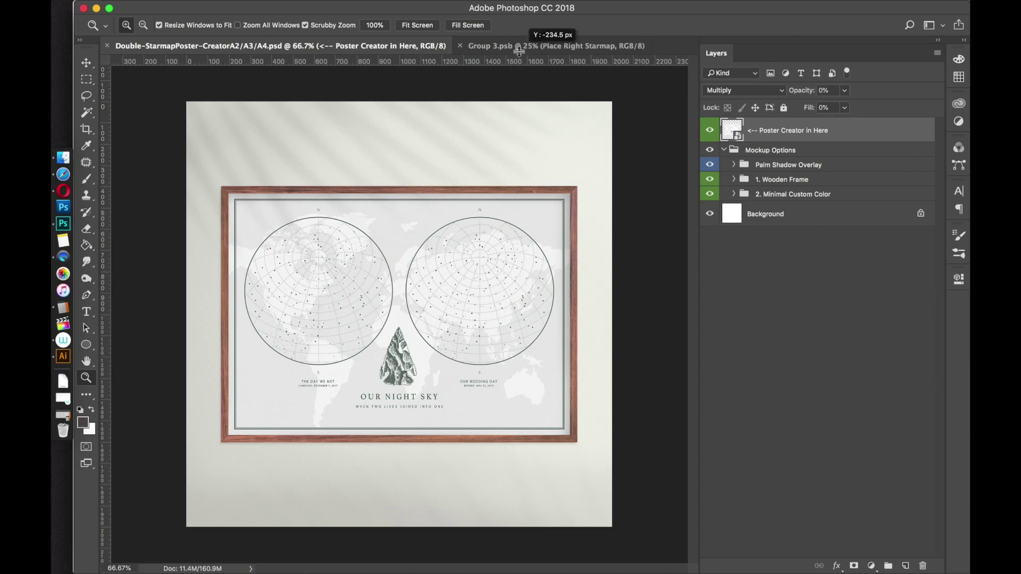
left_click(518, 47)
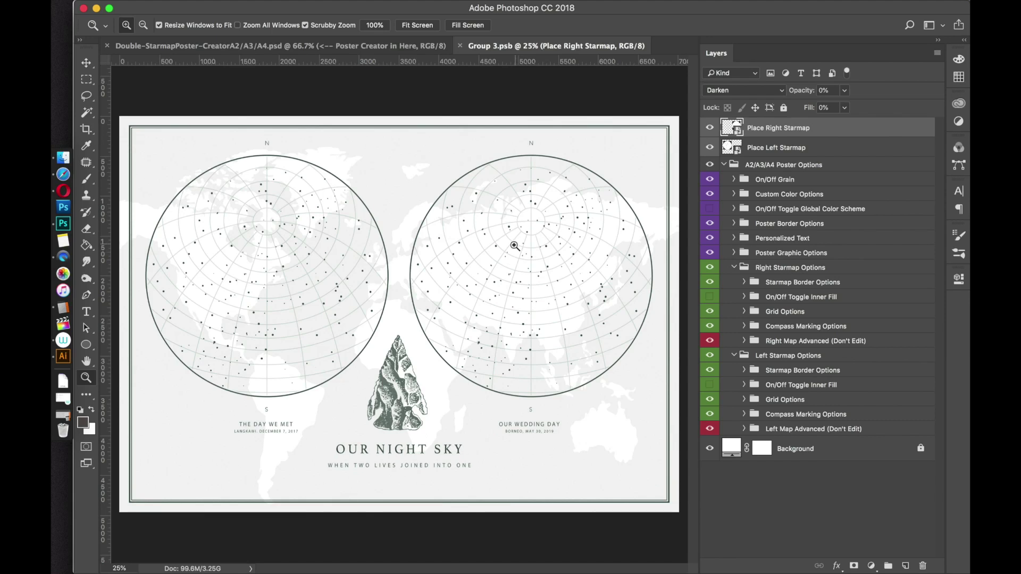
left_click(398, 46)
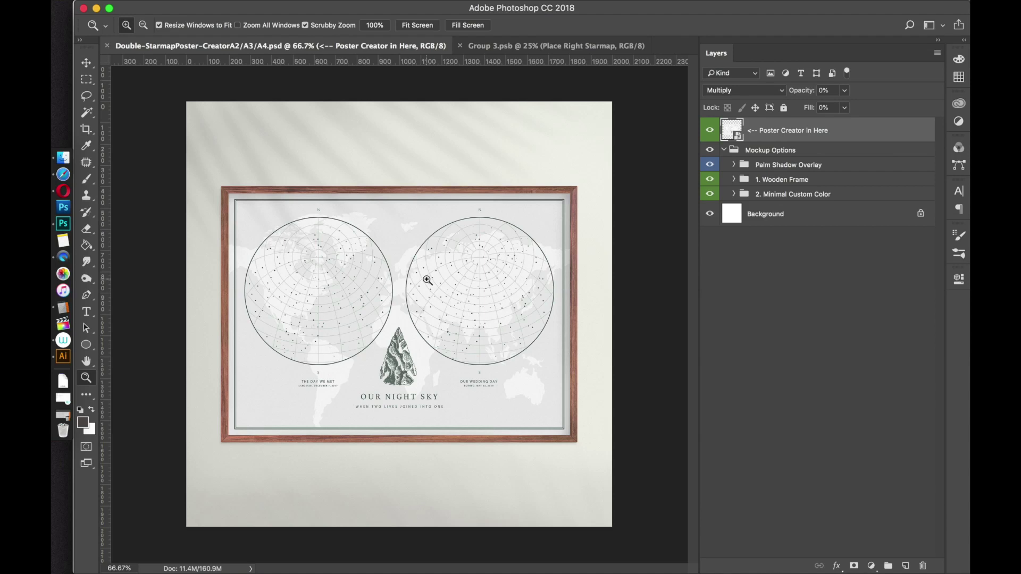
left_click(485, 47)
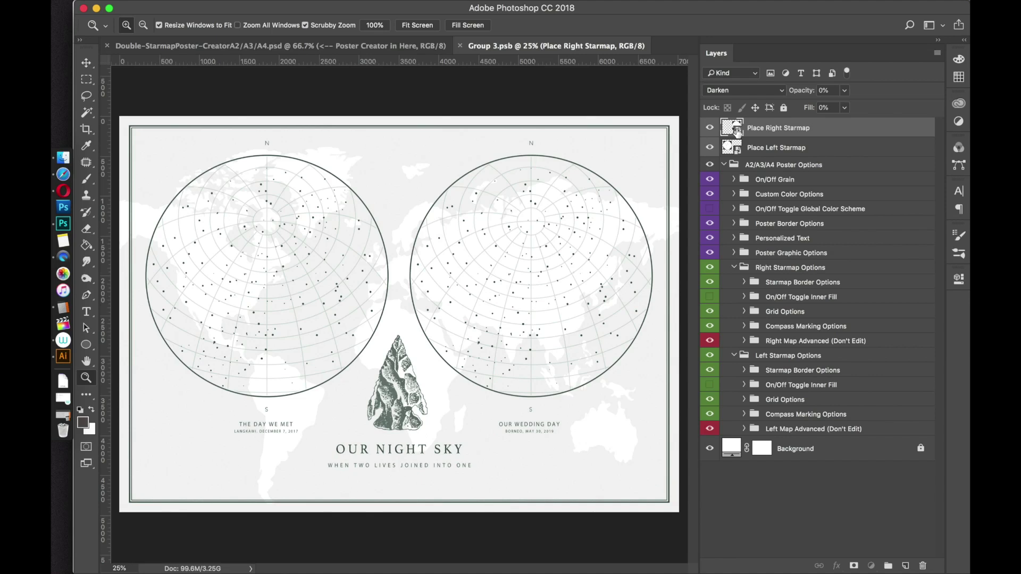
Open the Place Right Starmap smart object and the "Place Map Inside!" smart object nested in it.
double_click(737, 131)
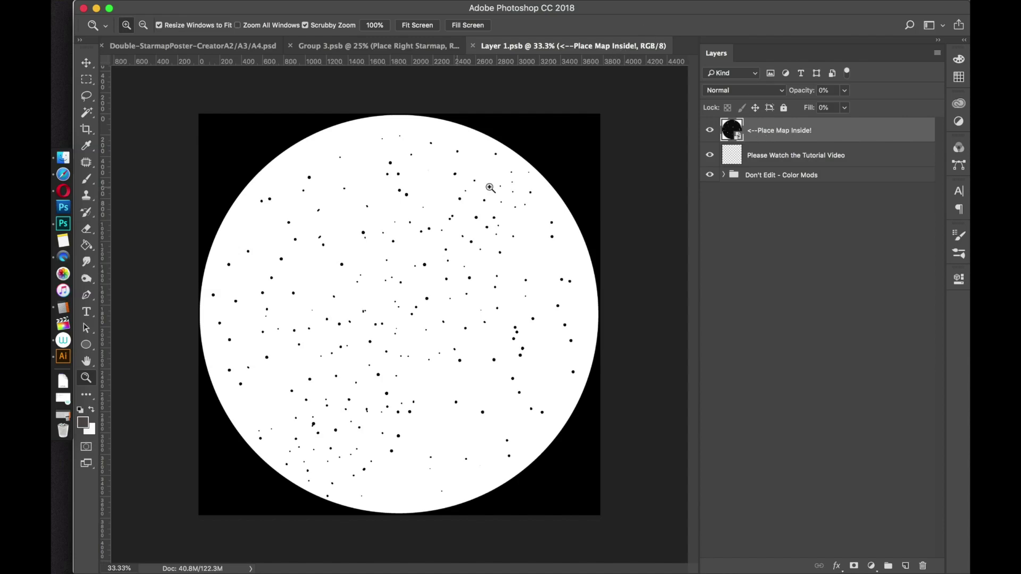
double_click(737, 138)
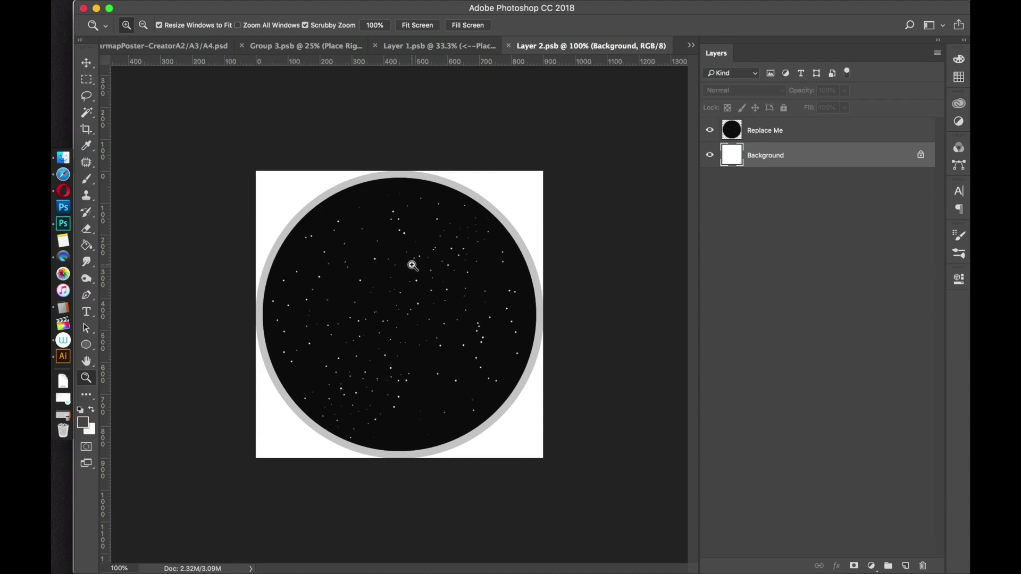
left_click_drag(415, 264, 331, 251)
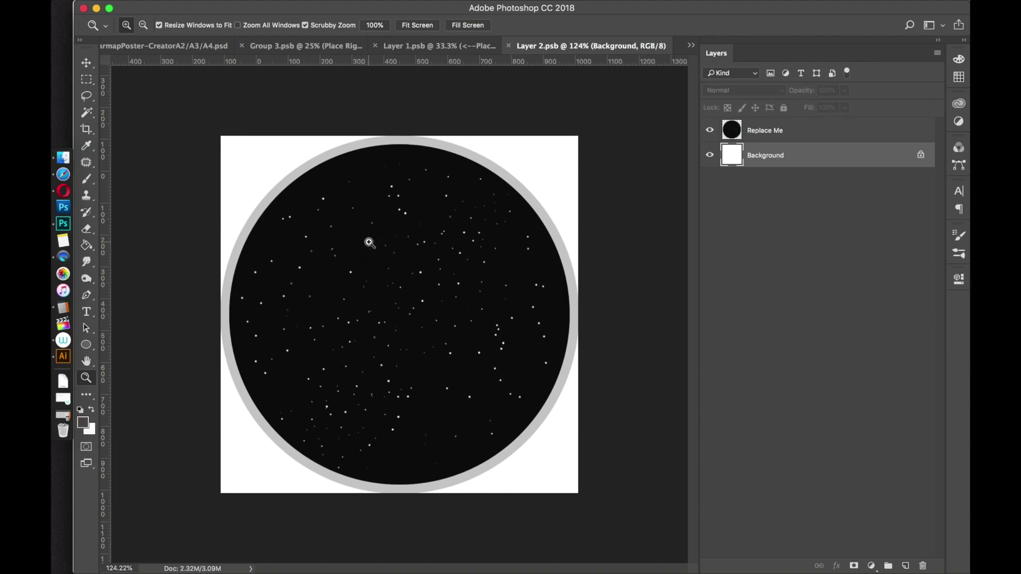
Switch to the Heavens-Above sky chart in Opera, search for chicago as the place and save it as the observing location.
left_click(63, 191)
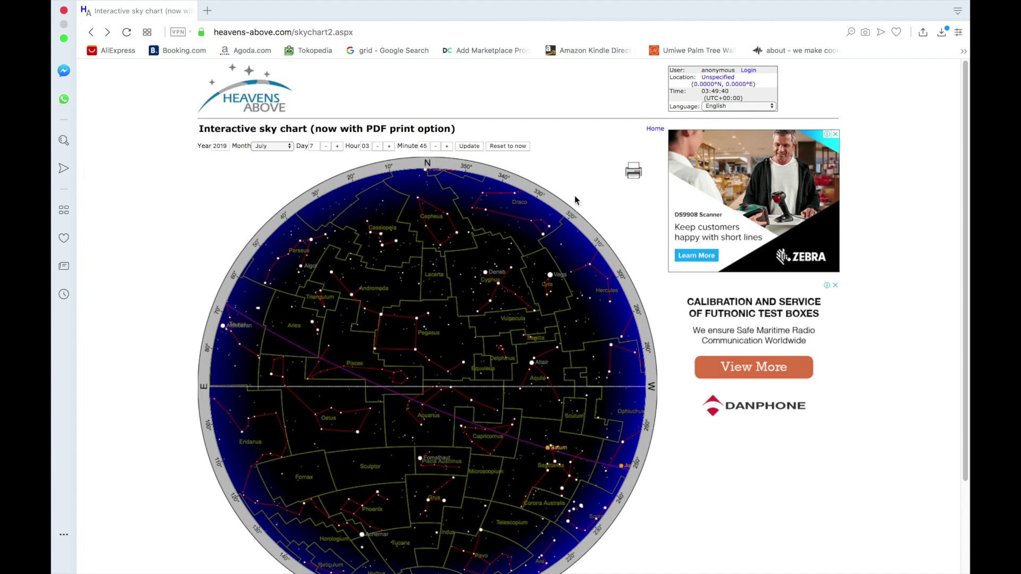
left_click(700, 86)
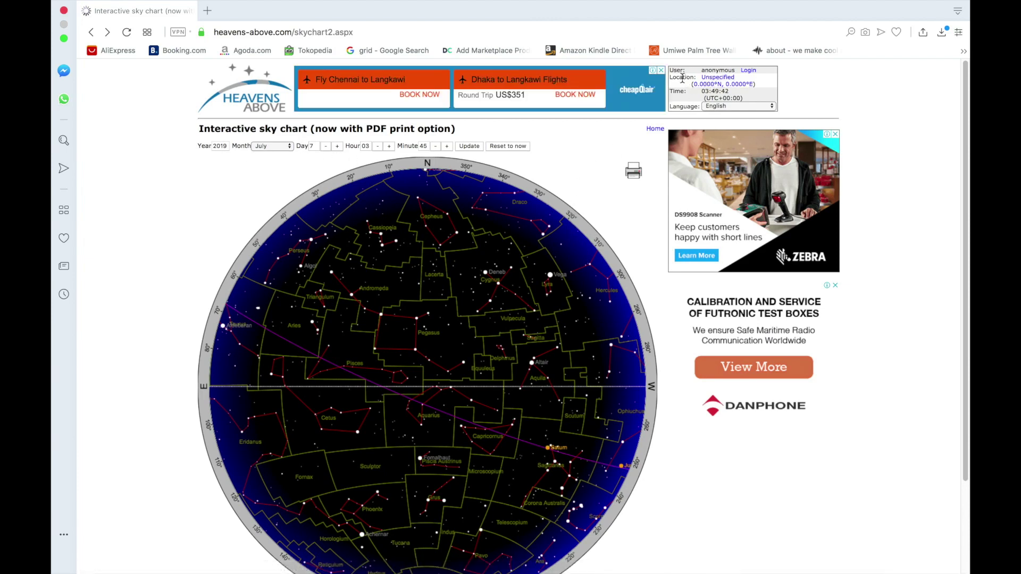
left_click(718, 79)
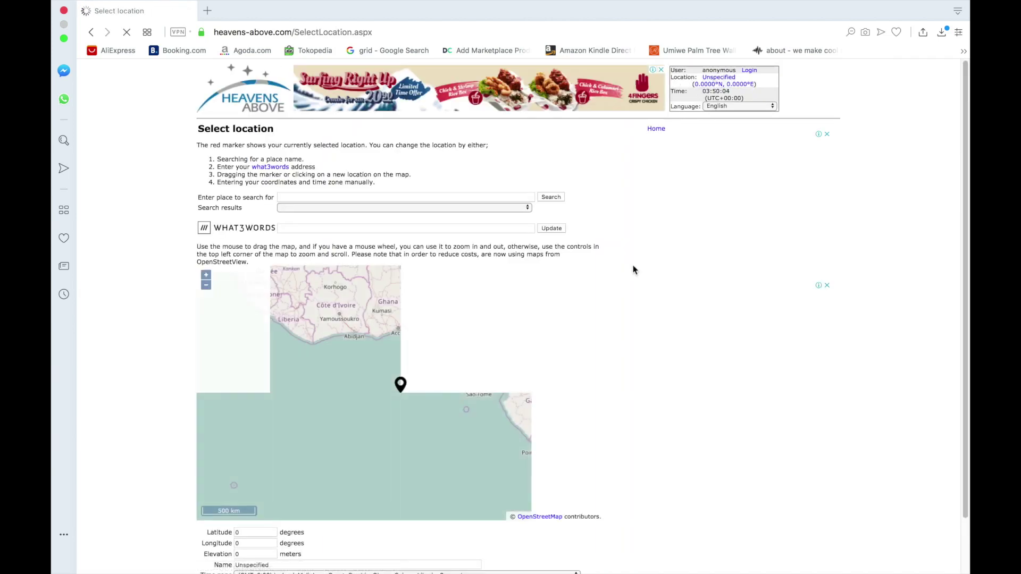
left_click(284, 196)
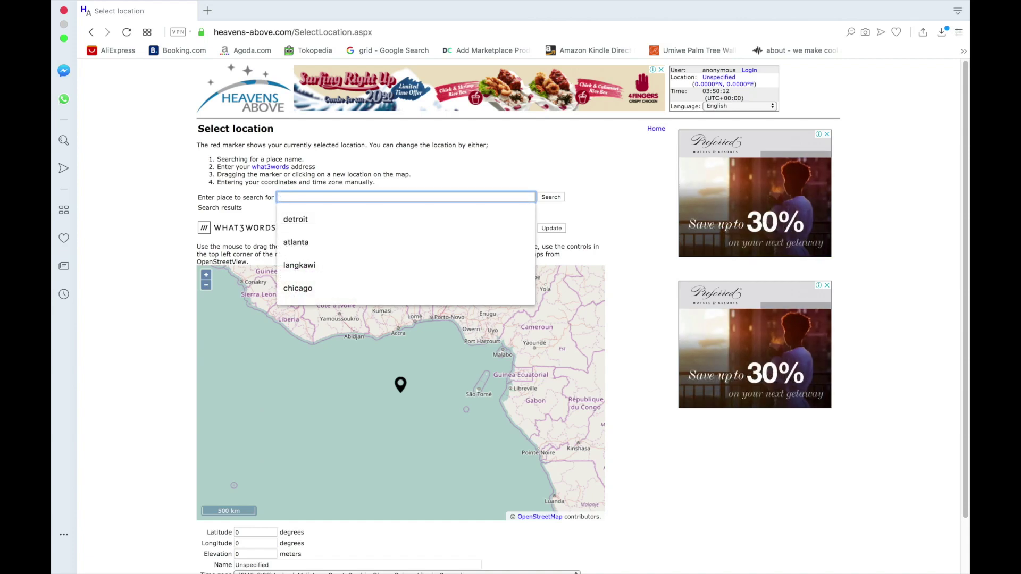
type("chicago")
left_click(564, 197)
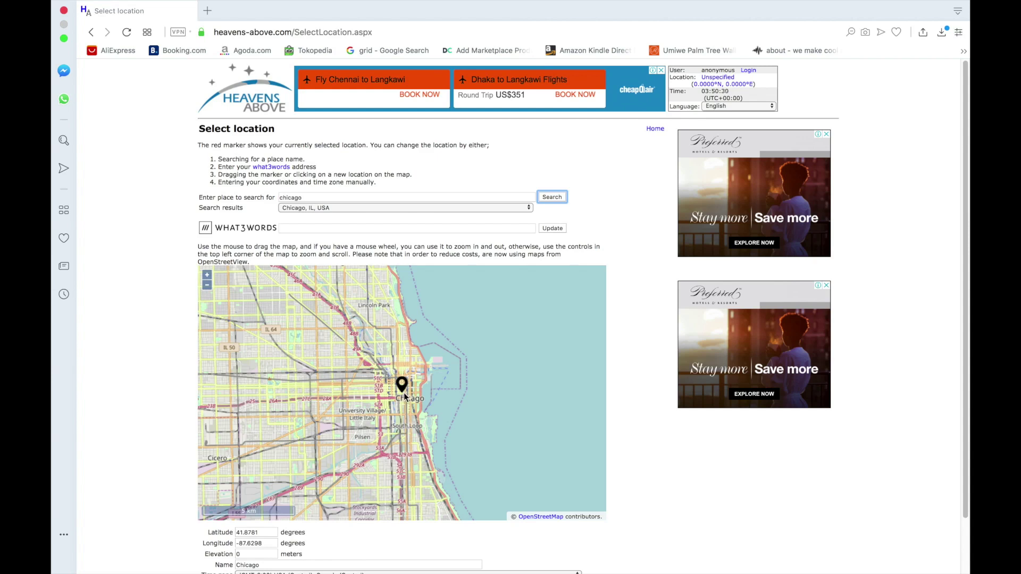
left_click_drag(961, 76, 968, 141)
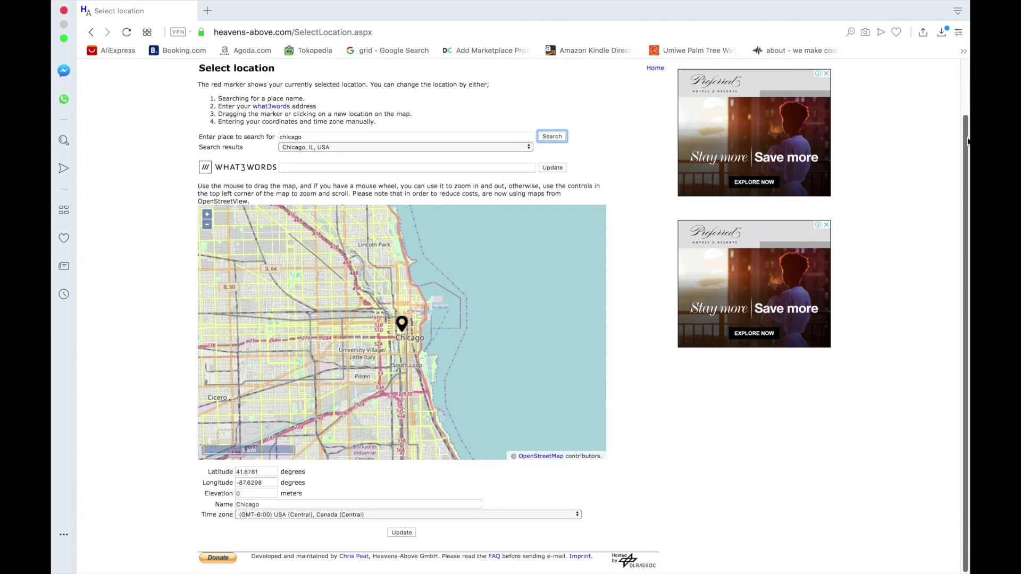
left_click(401, 532)
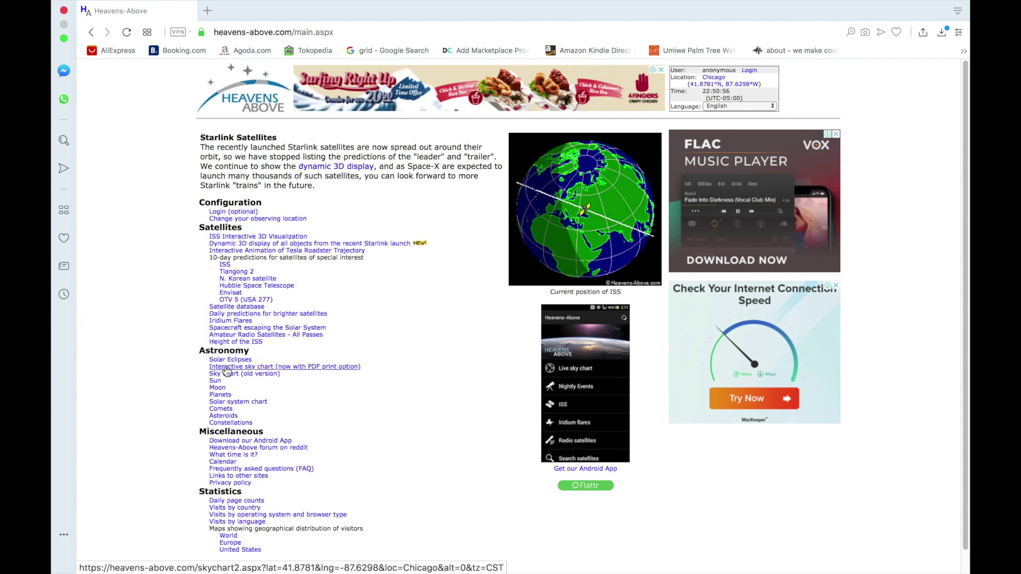
Open the interactive sky chart and hide celestial equator, ecliptic plane, star names, planet names, constellation names and constellation boundaries, keeping the constellation lines.
left_click(239, 370)
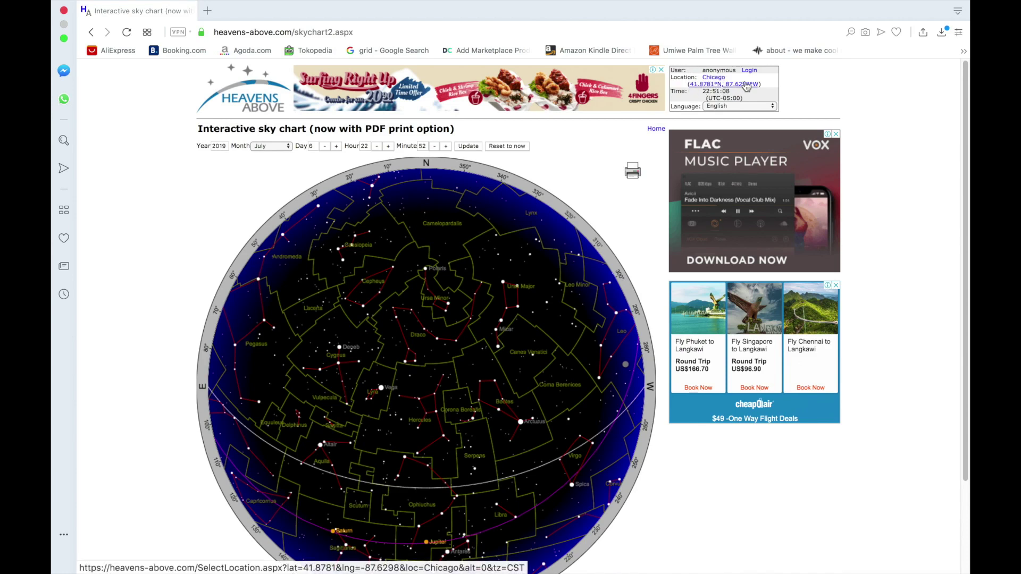
scroll(818, 138, "down", 2)
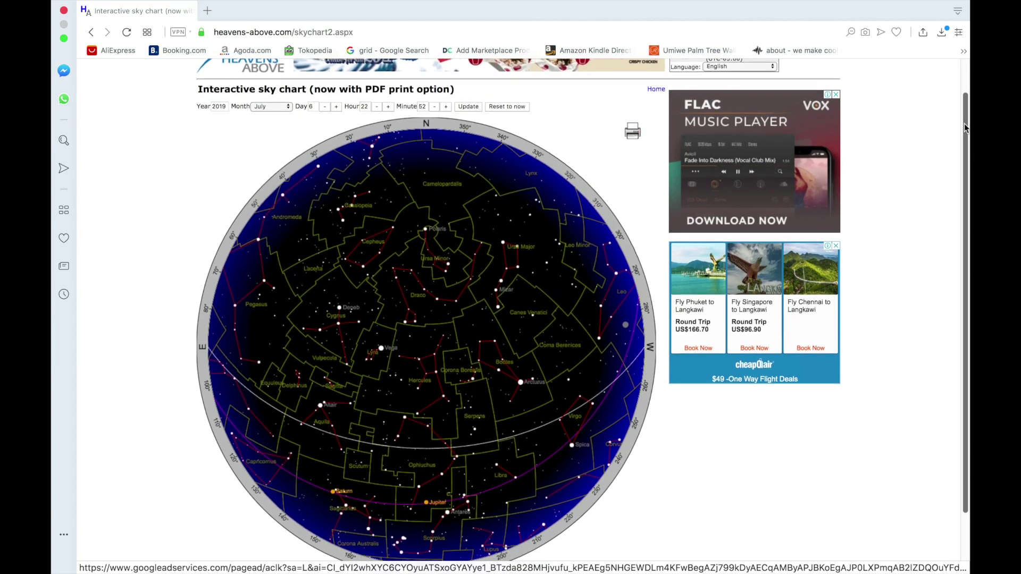
left_click_drag(966, 137, 965, 193)
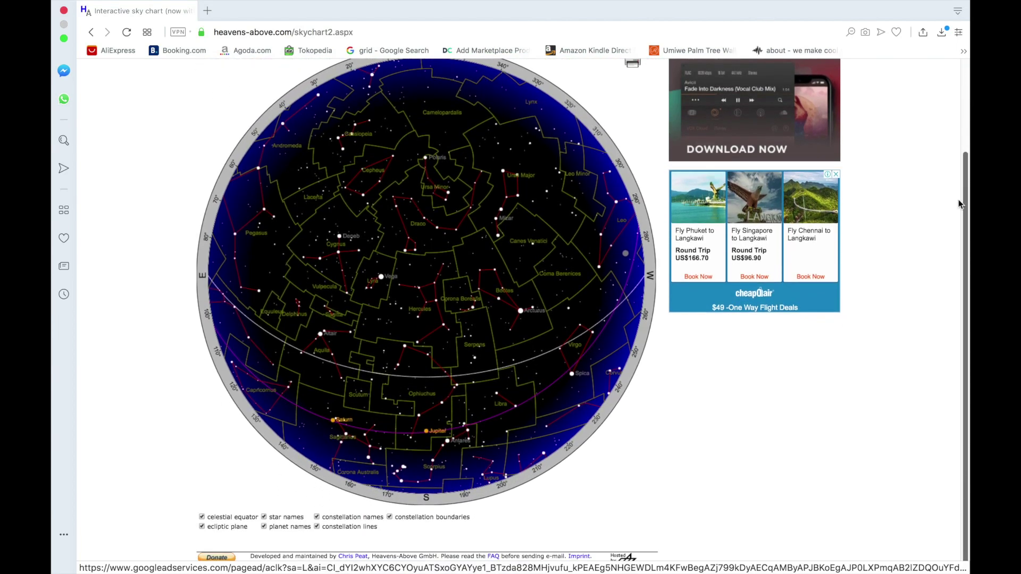
left_click(202, 517)
left_click(202, 526)
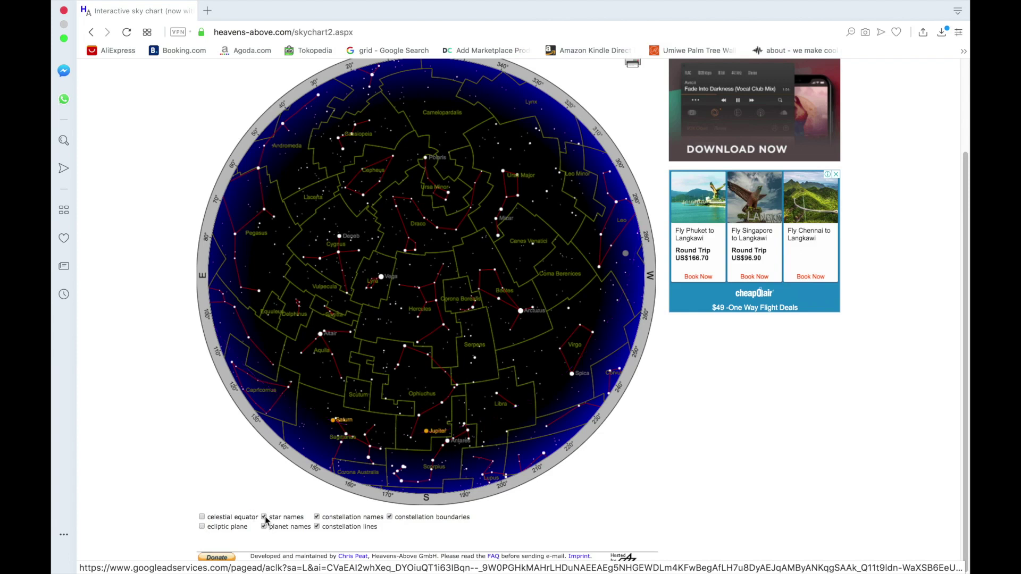
left_click(264, 517)
left_click(317, 516)
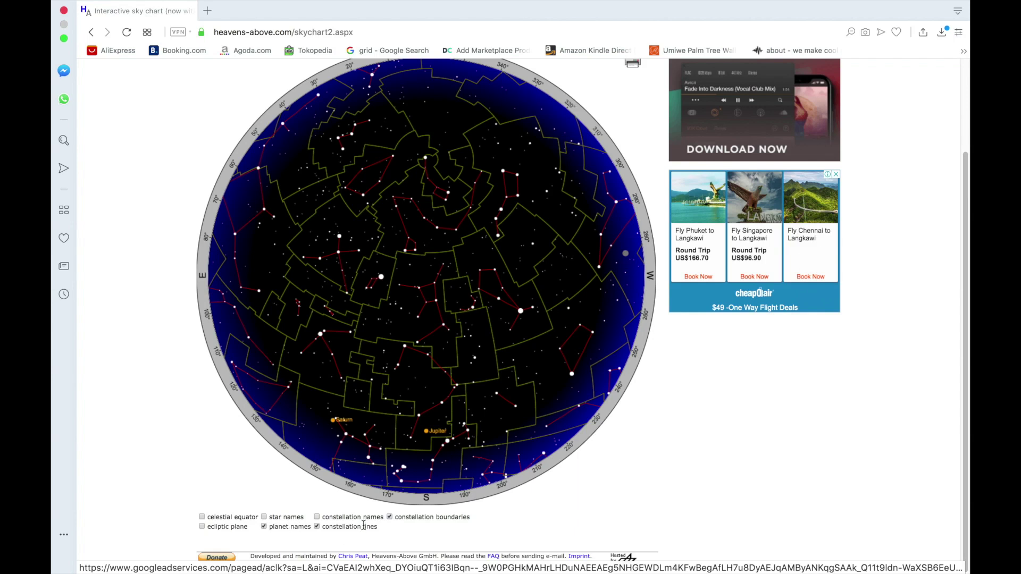
left_click(389, 517)
left_click(301, 529)
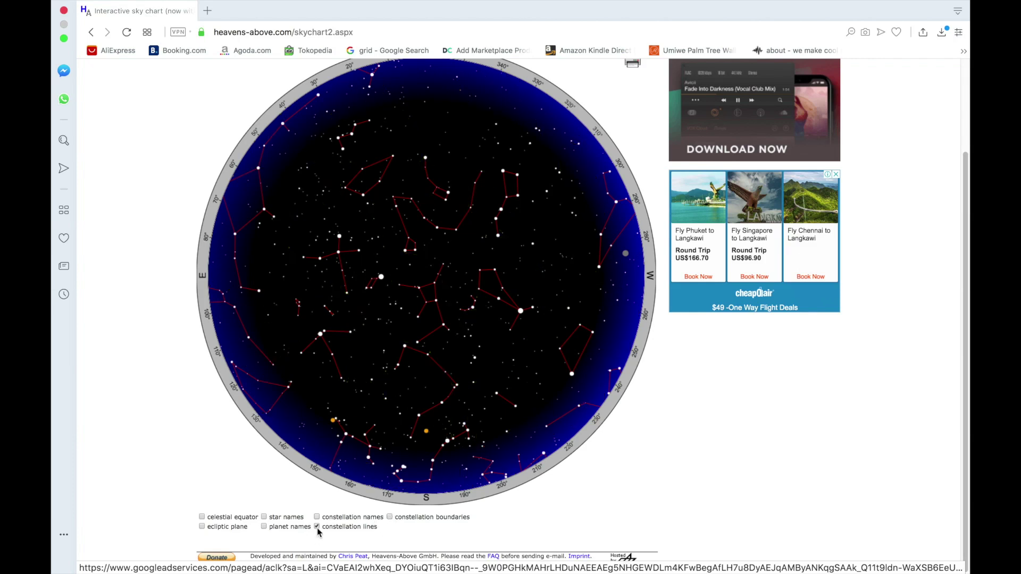
Update the Chicago sky chart with the date and time already set and copy it as an image.
left_click_drag(967, 167, 949, 87)
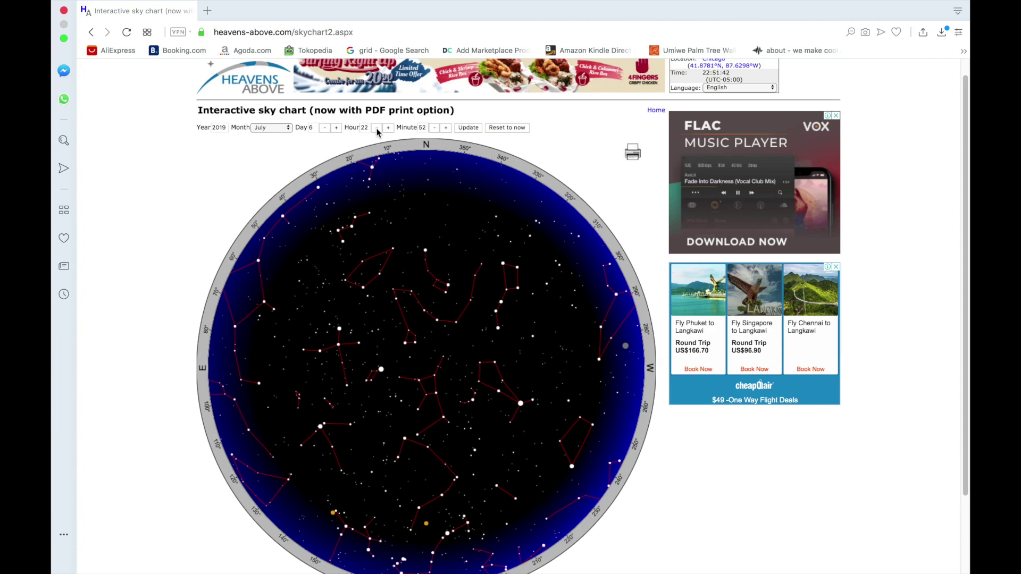
left_click(467, 129)
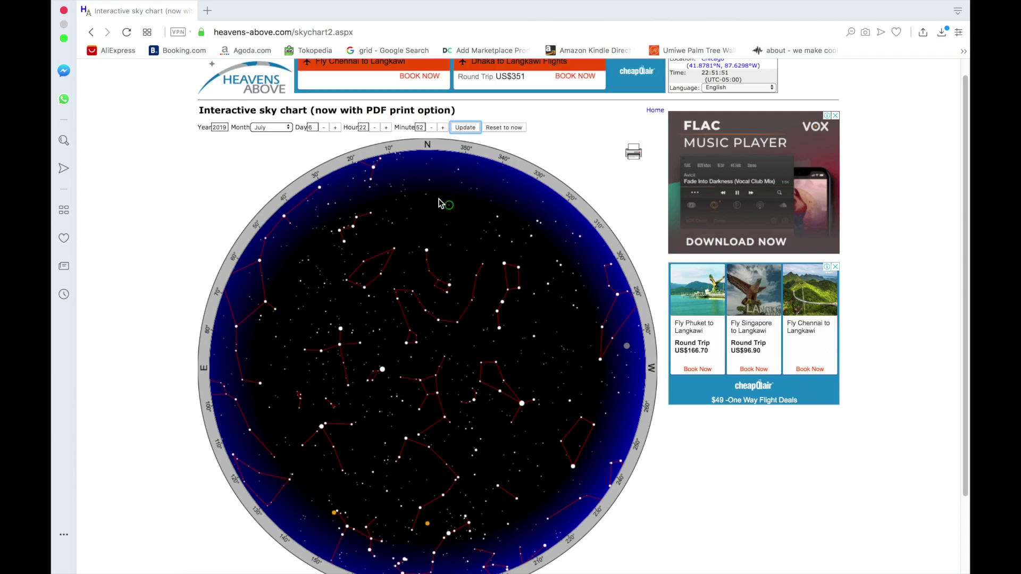
right_click(428, 220)
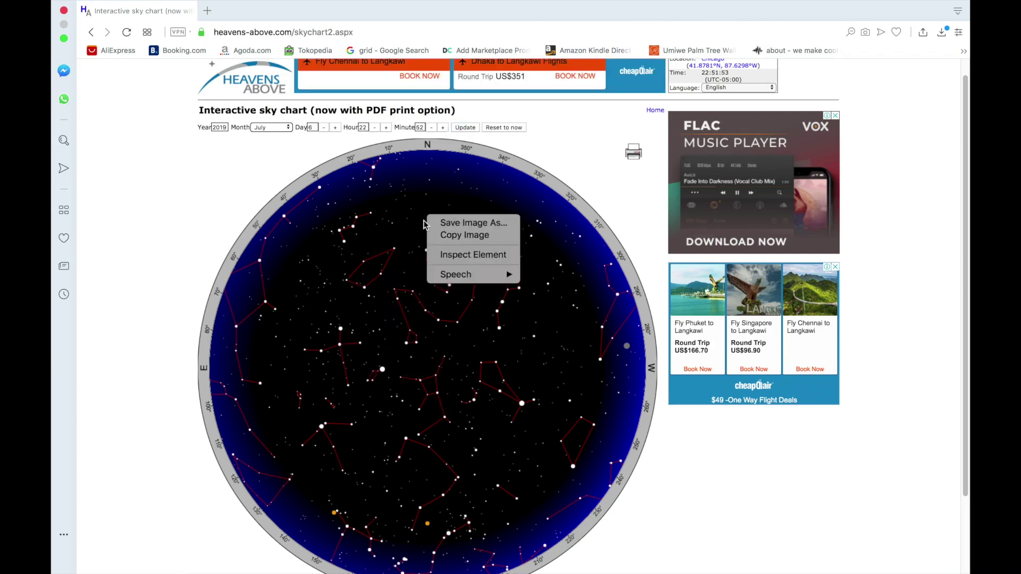
left_click(452, 237)
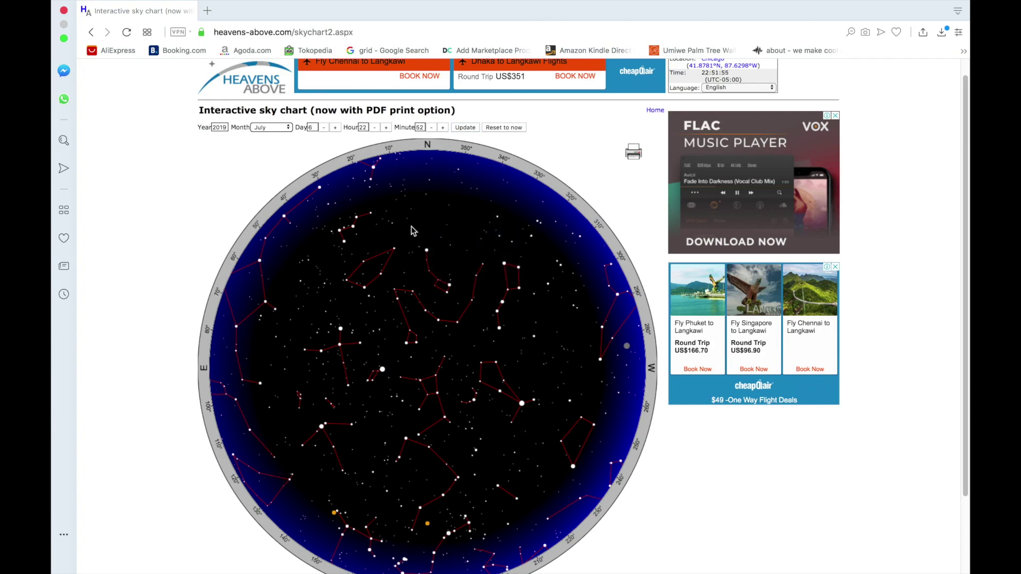
Switch to Photoshop and paste the copied sky chart above the background in Layer 2.psb.
mouse_move(69, 192)
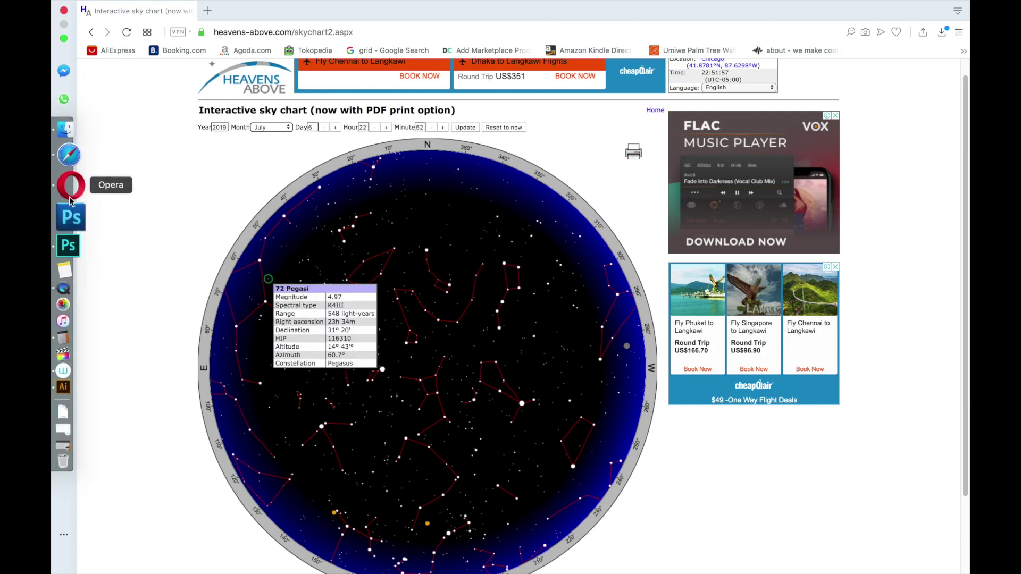
left_click(67, 248)
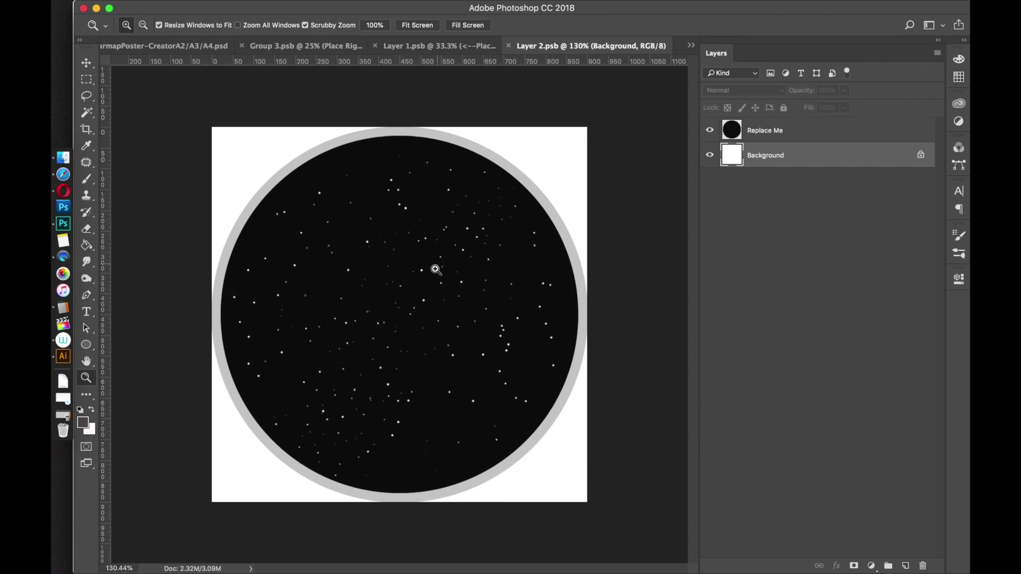
left_click(168, 14)
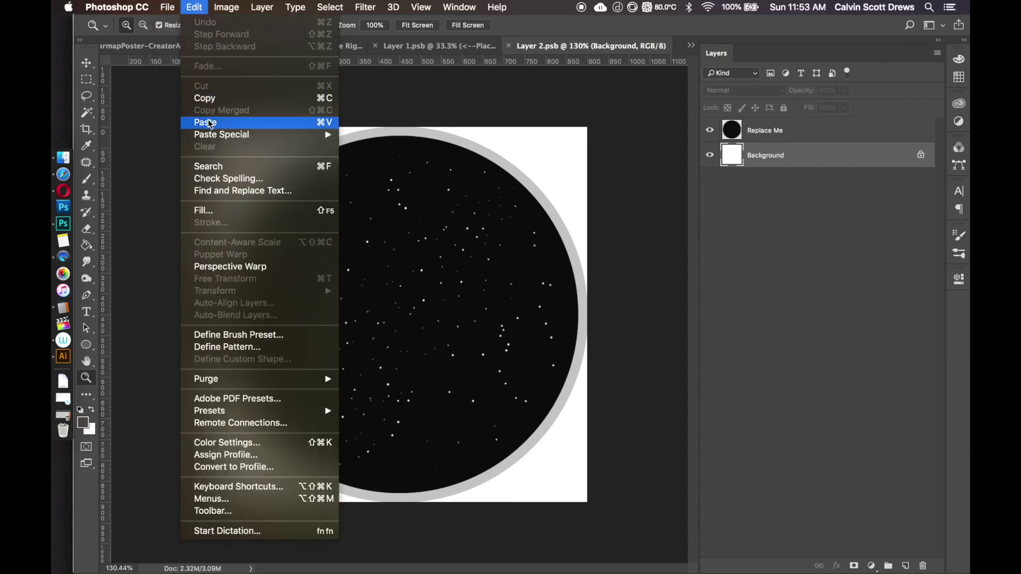
left_click(209, 126)
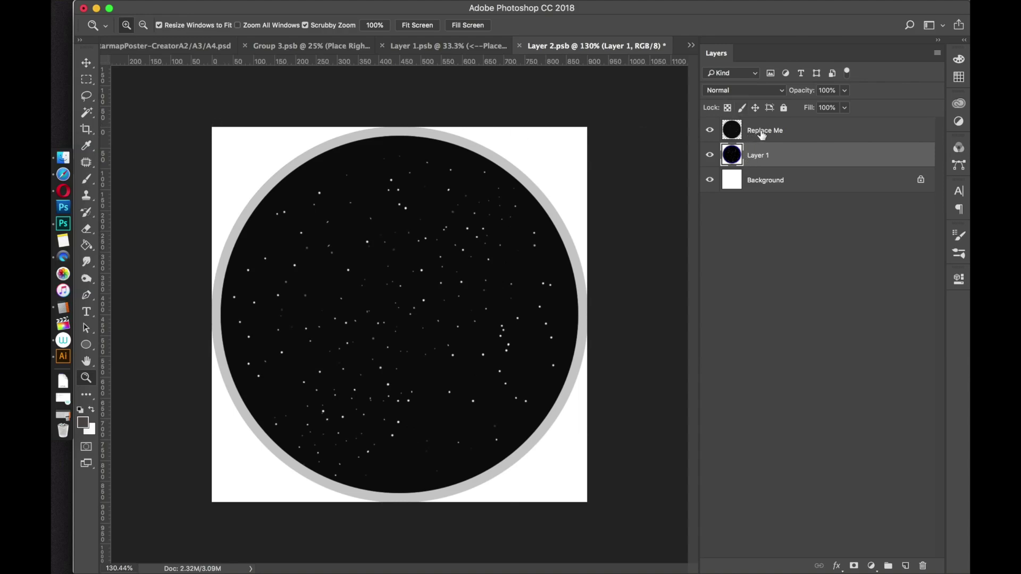
Hide the Replace Me layer, and save and close both Layer 2.psb and Layer 1.psb to update the poster's right starmap.
left_click(710, 131)
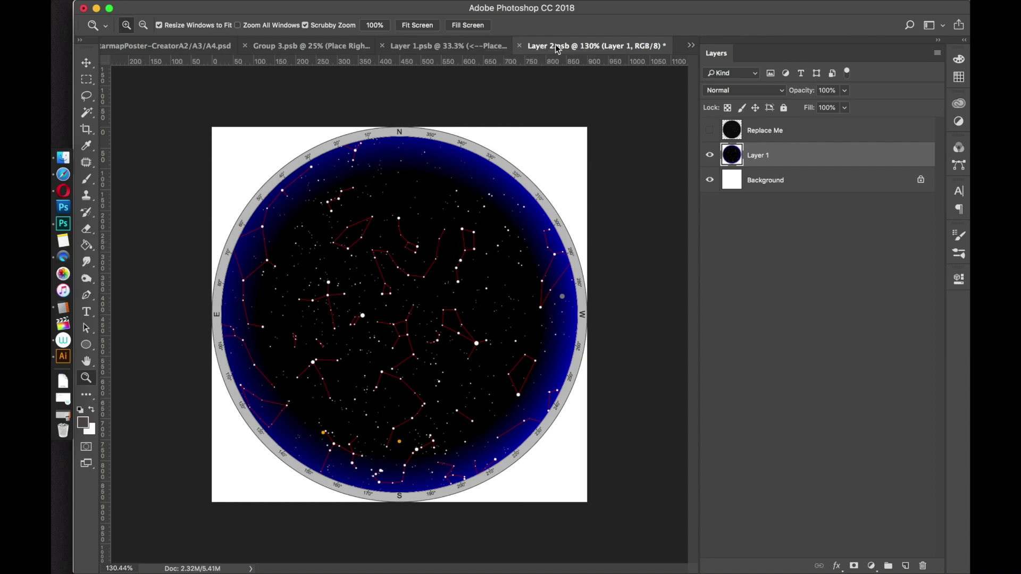
left_click(519, 46)
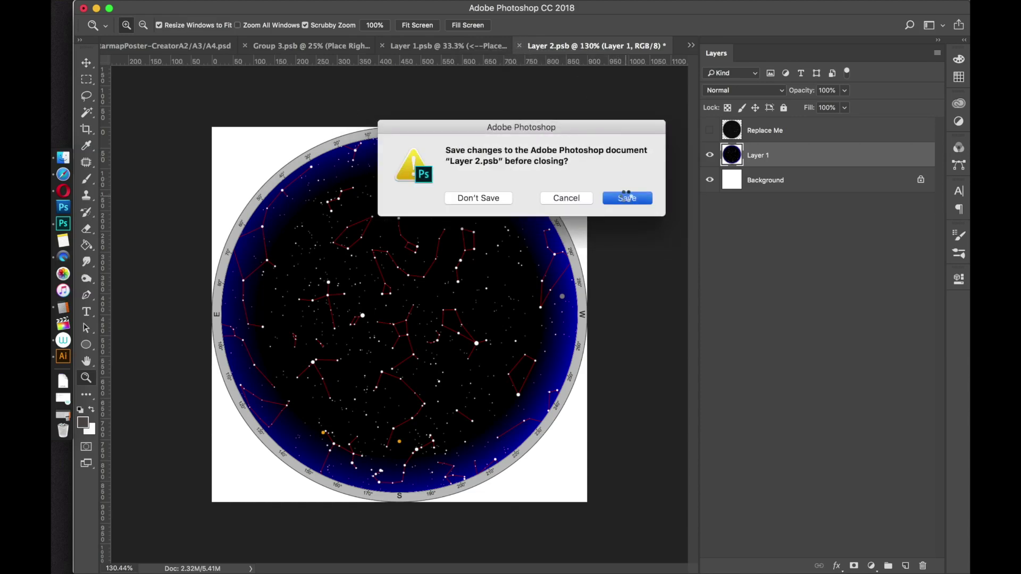
left_click(626, 200)
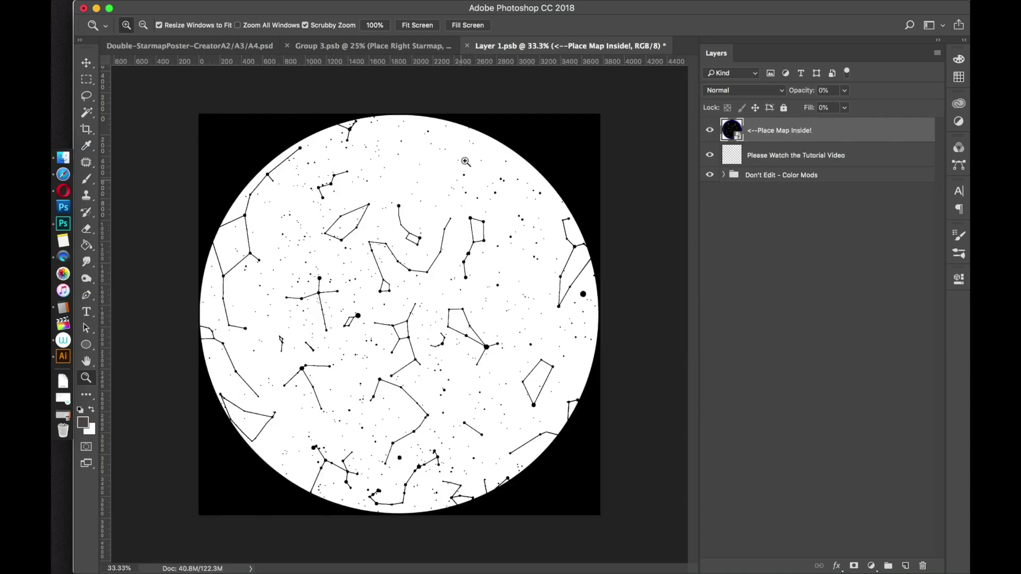
left_click(468, 47)
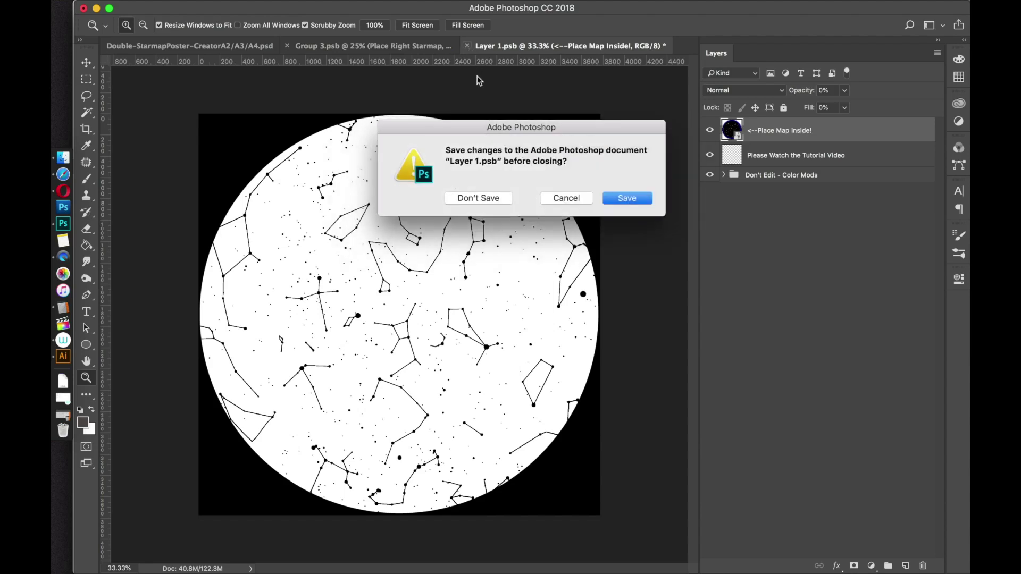
left_click(627, 198)
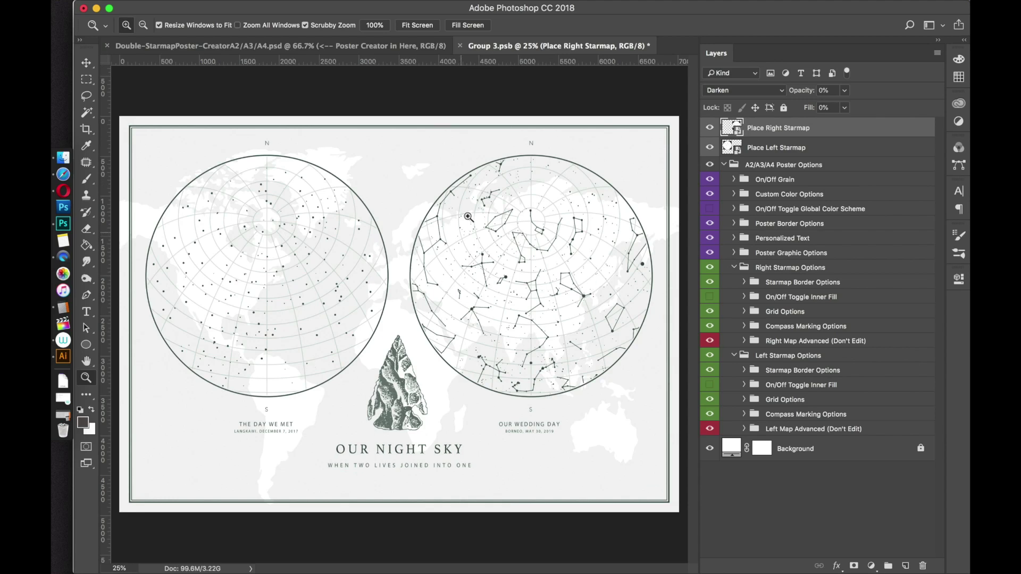
Examine the constellations in the poster's right starmap up close and compare them with the source sky chart in Opera.
left_click_drag(489, 258, 570, 318)
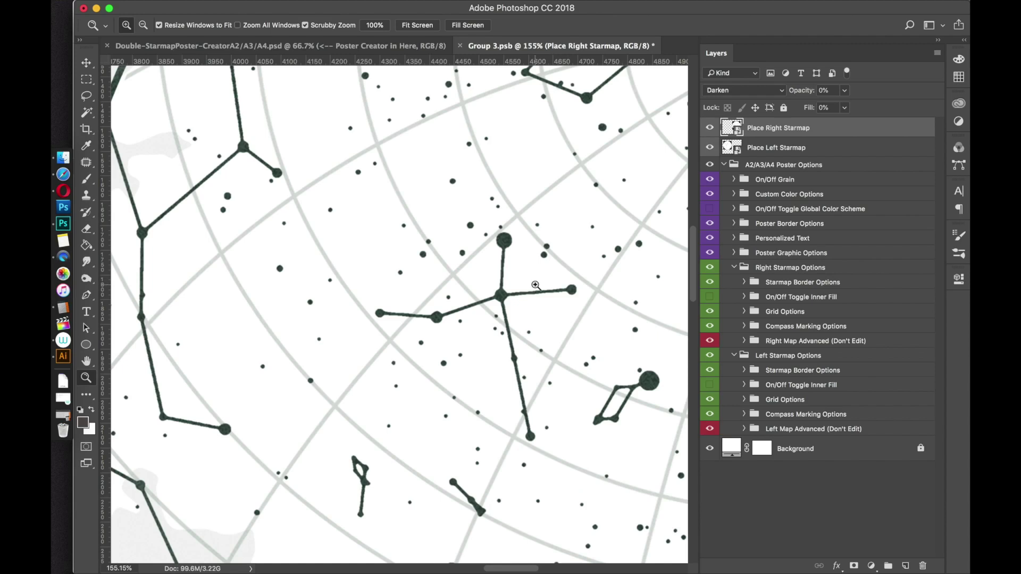
left_click_drag(510, 310, 451, 290)
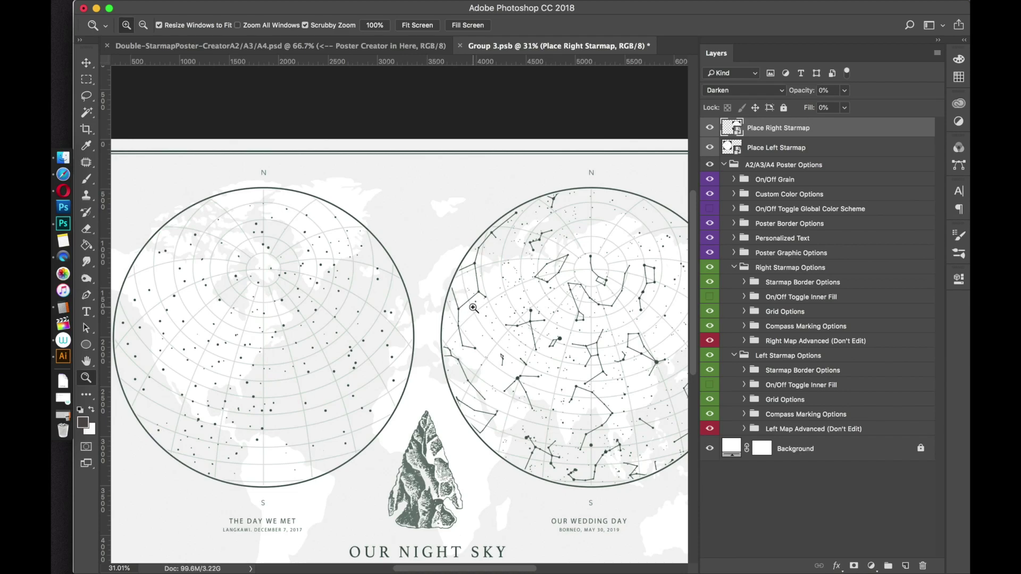
left_click(62, 190)
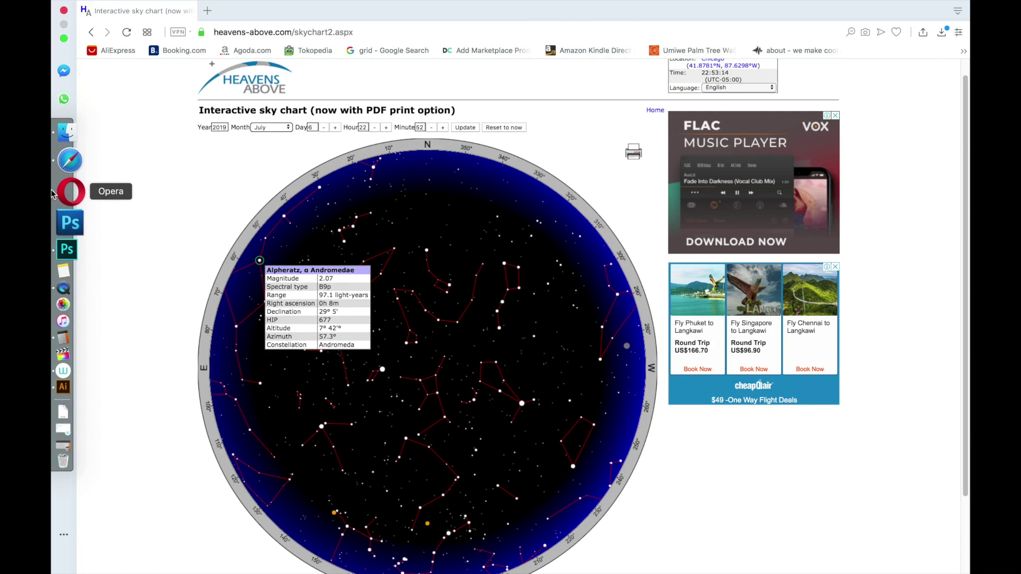
left_click(76, 224)
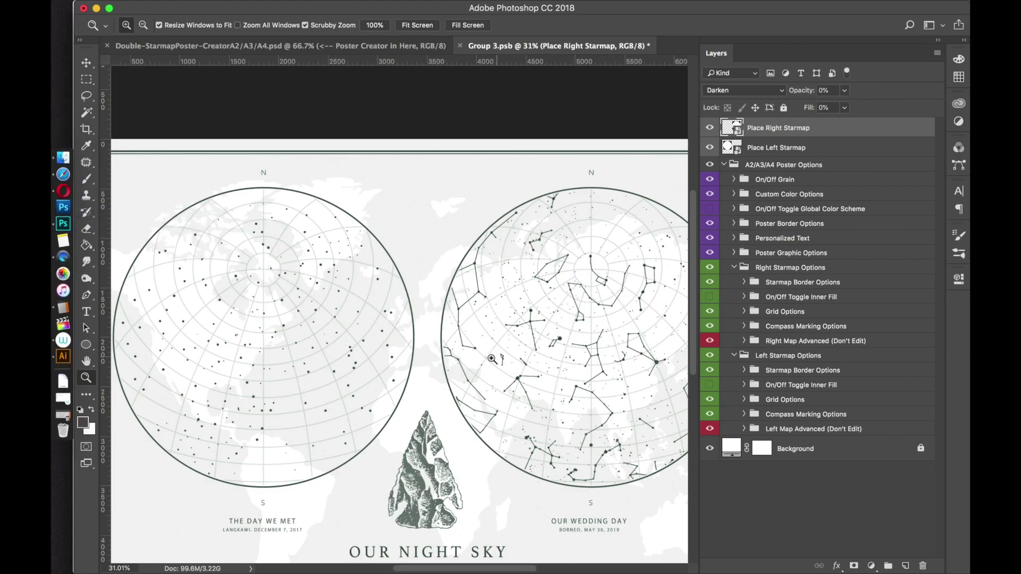
scroll(522, 329, "down", 3)
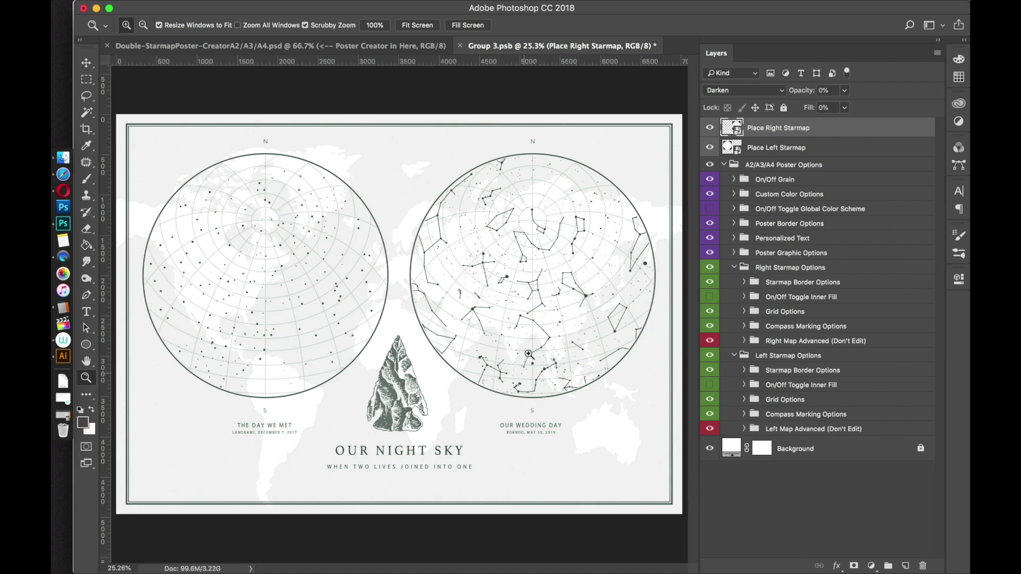
In the Right Map Text group under Personalized Text, replace BORNEO with CHICAGO in the location and date line.
left_click(770, 242)
left_click(733, 239)
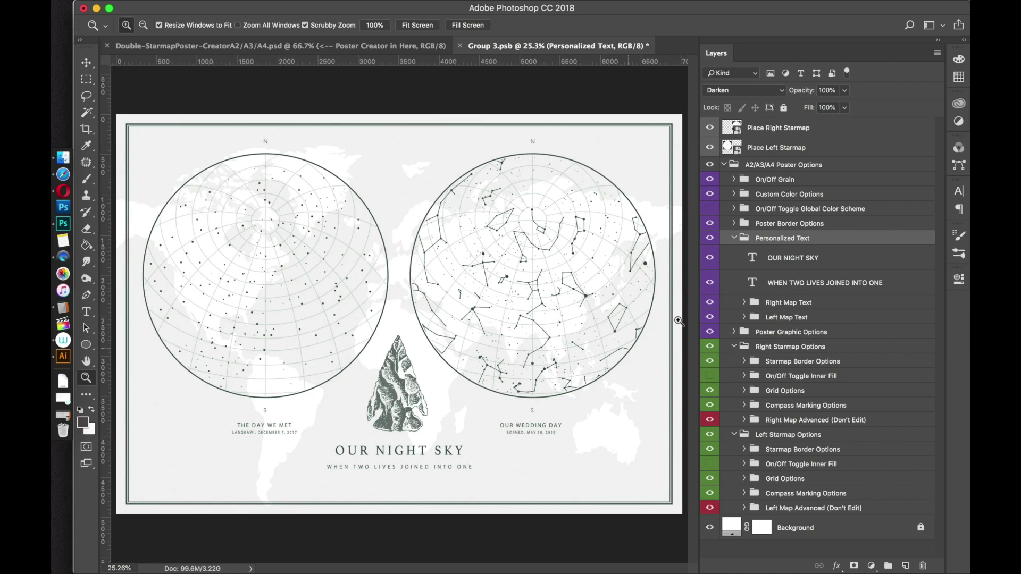
left_click(750, 303)
left_click(744, 303)
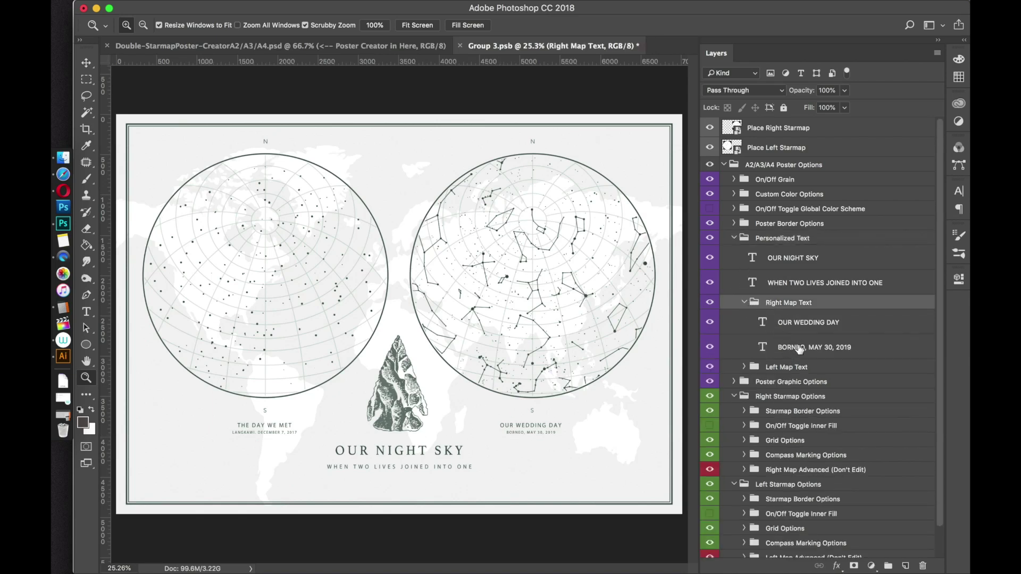
double_click(762, 349)
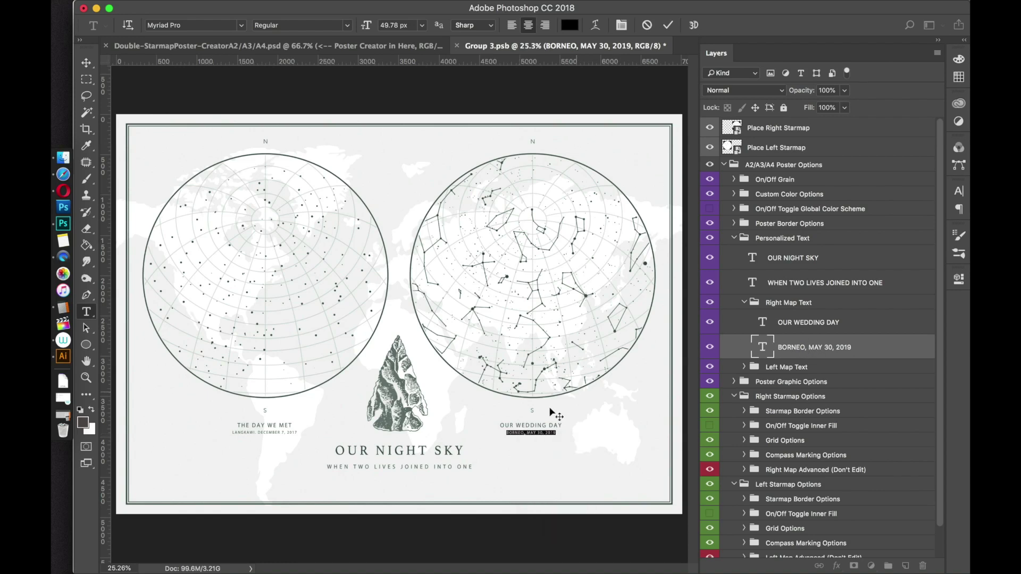
mouse_move(531, 437)
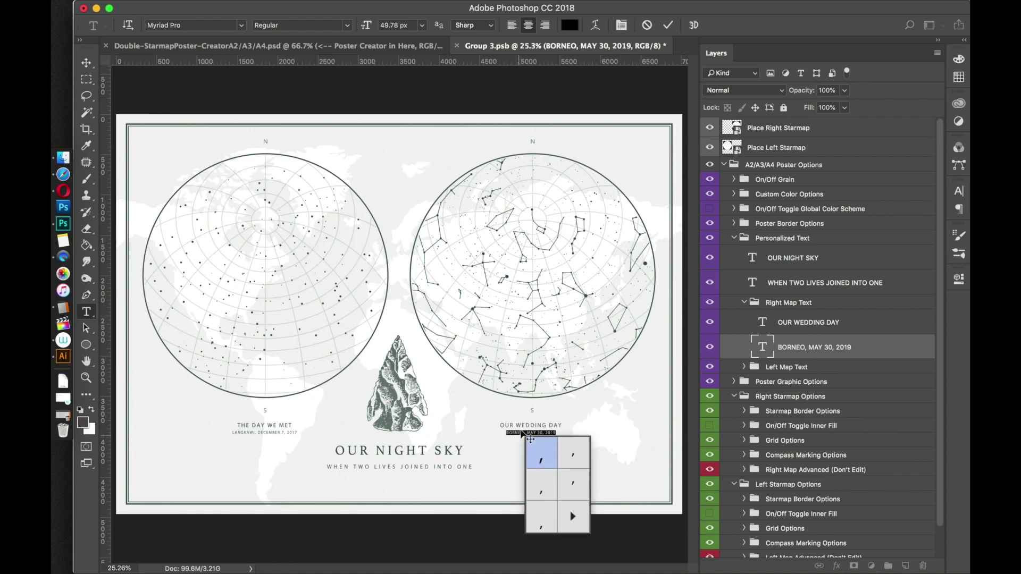
left_click(523, 435)
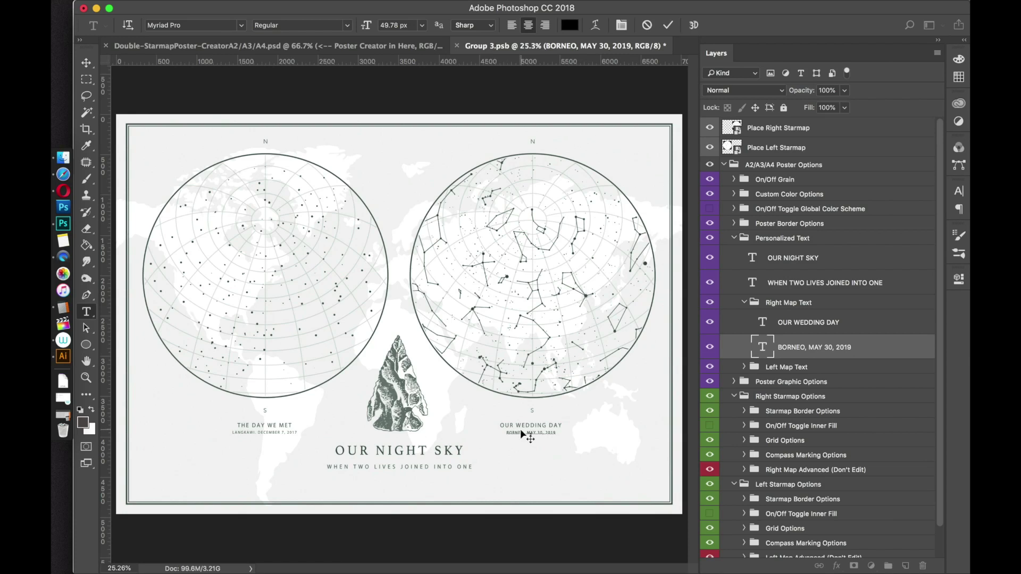
key("BackSpace")
key("BackSpace")
key("BackSpace")
Check the sky chart in Opera, return to Photoshop and collapse the Right Map Text and Personalized Text groups.
left_click(63, 191)
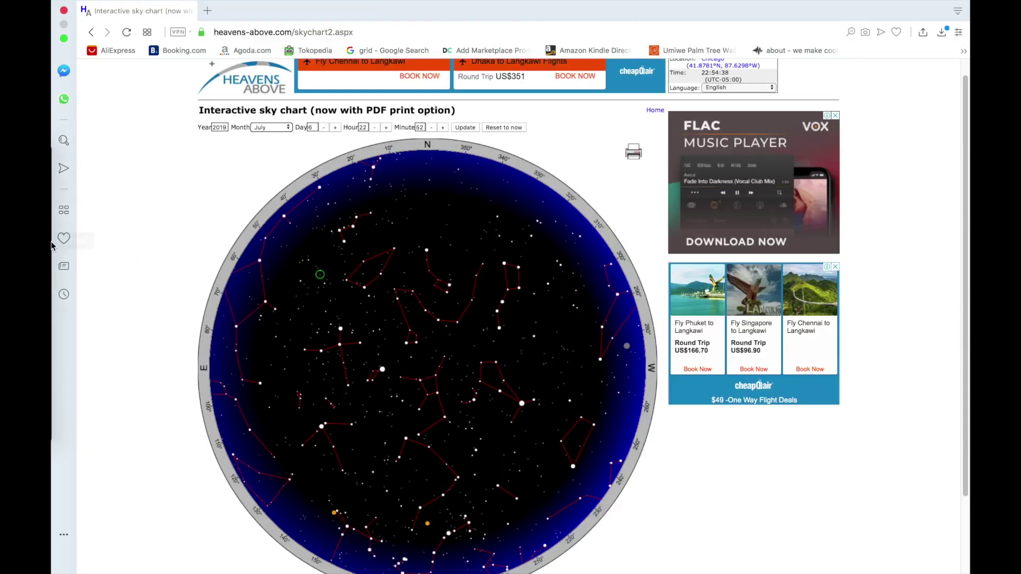
mouse_move(60, 239)
left_click(65, 228)
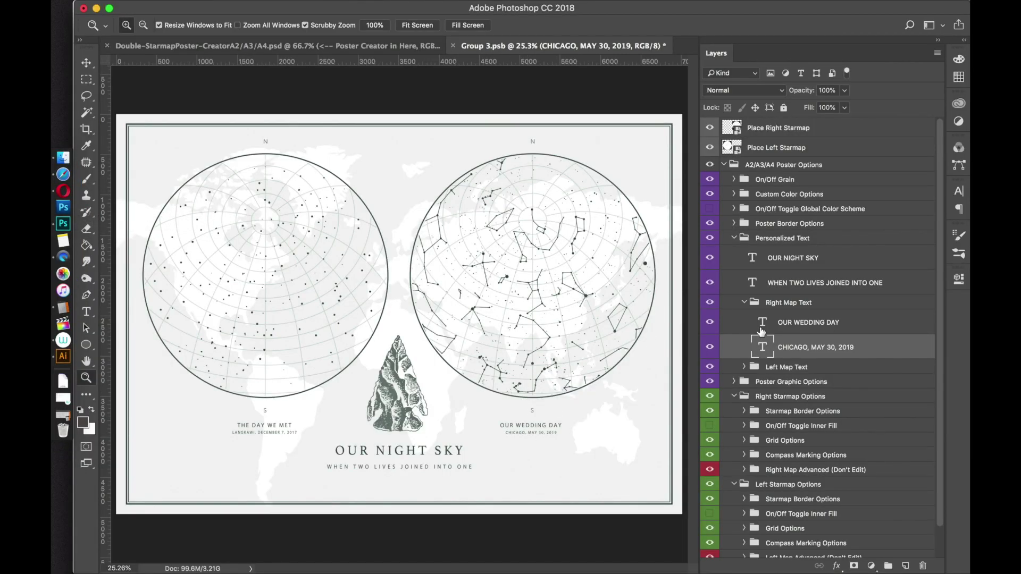
left_click(744, 303)
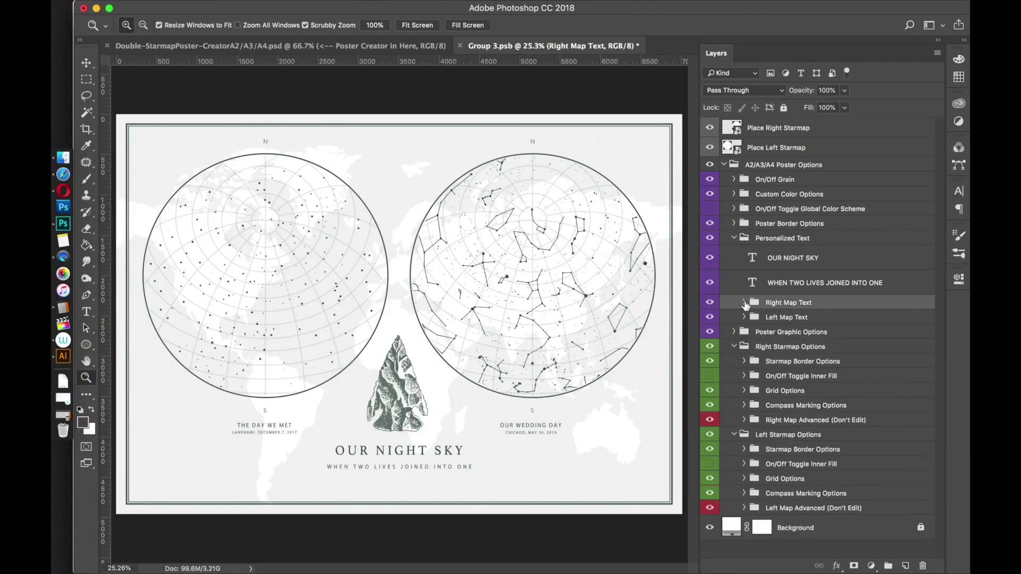
left_click(735, 238)
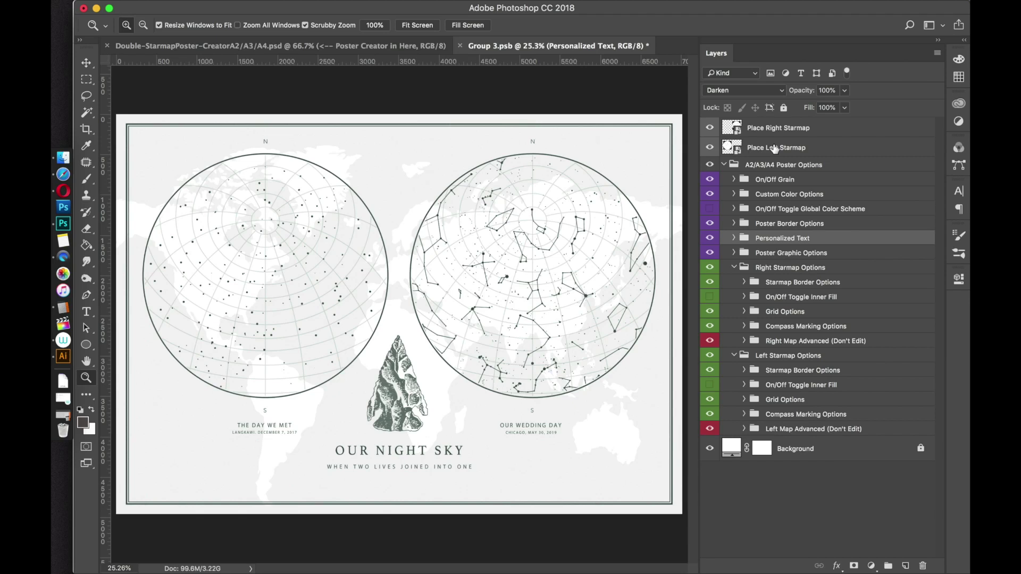
Open the Place Left Starmap smart object and its nested Place Map Here smart object for editing.
left_click(738, 154)
double_click(738, 154)
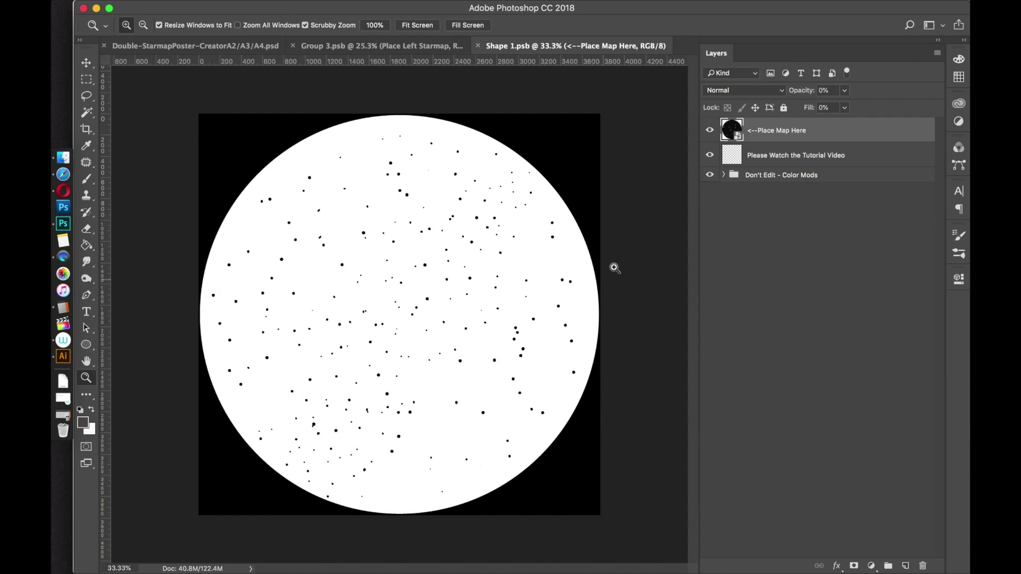
double_click(738, 139)
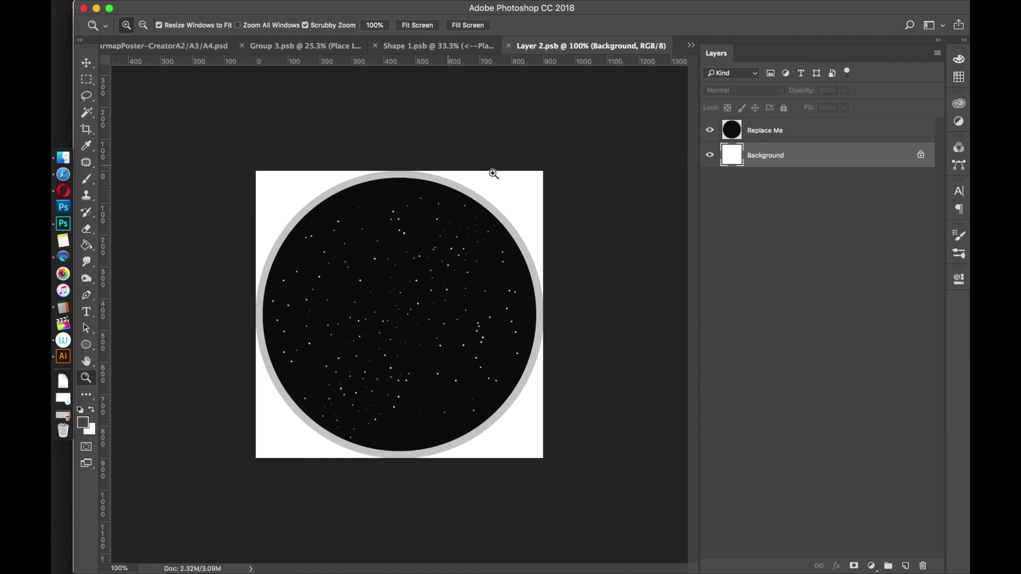
Switch to Heavens-Above in Opera, search for atlanta as the place and save it as the observing location.
left_click(71, 193)
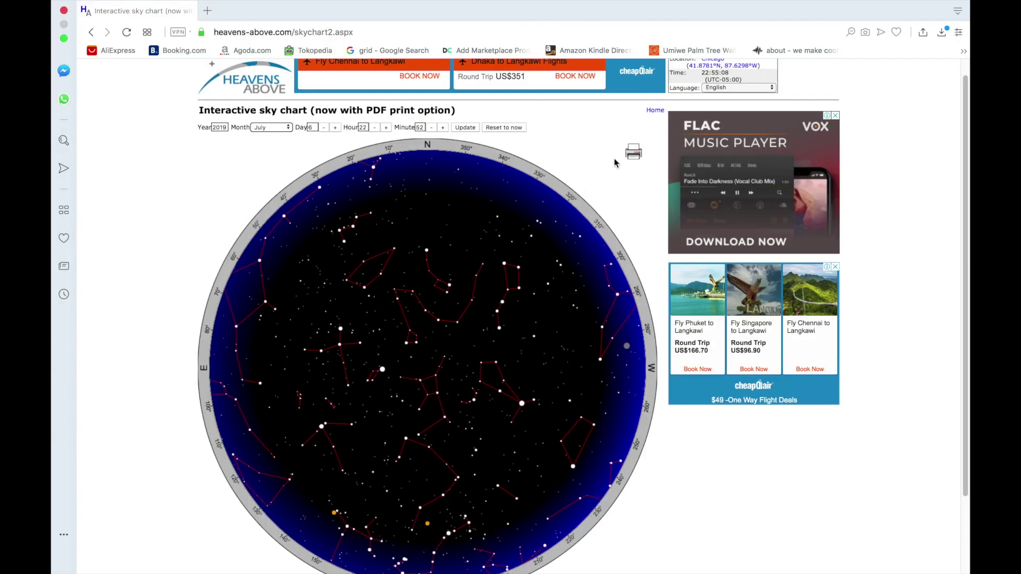
scroll(581, 139, "up", 1)
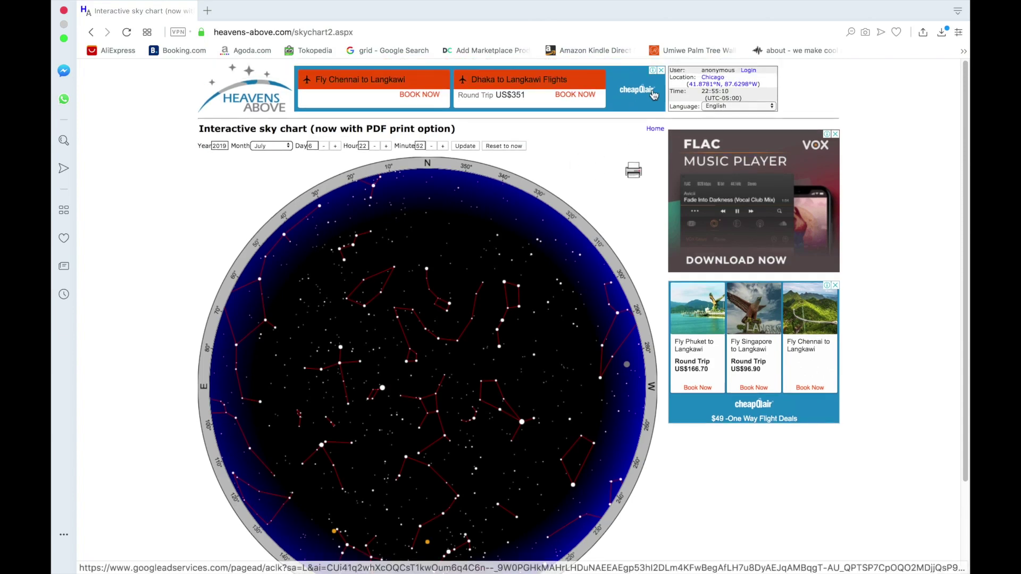
left_click(708, 80)
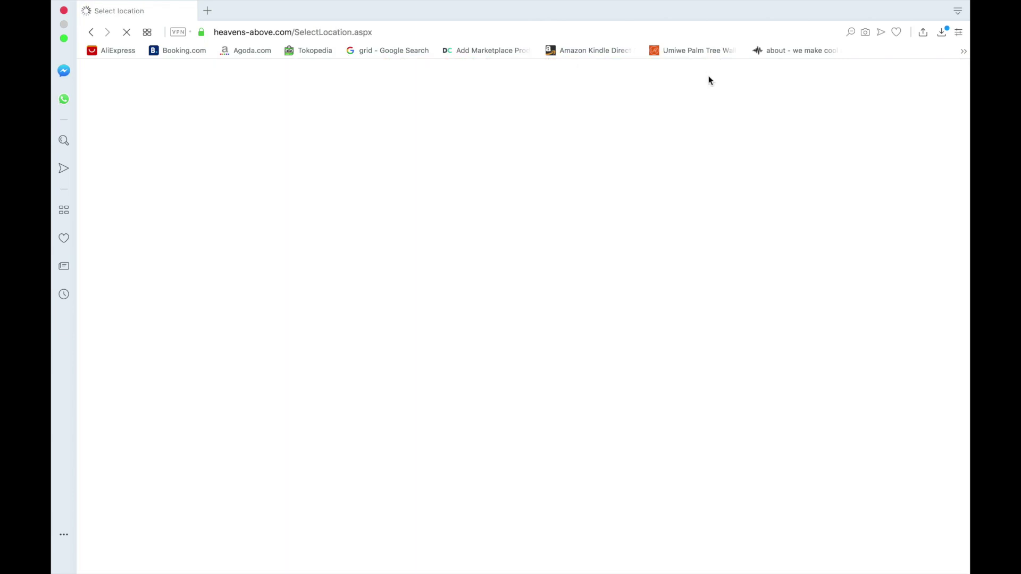
left_click(317, 197)
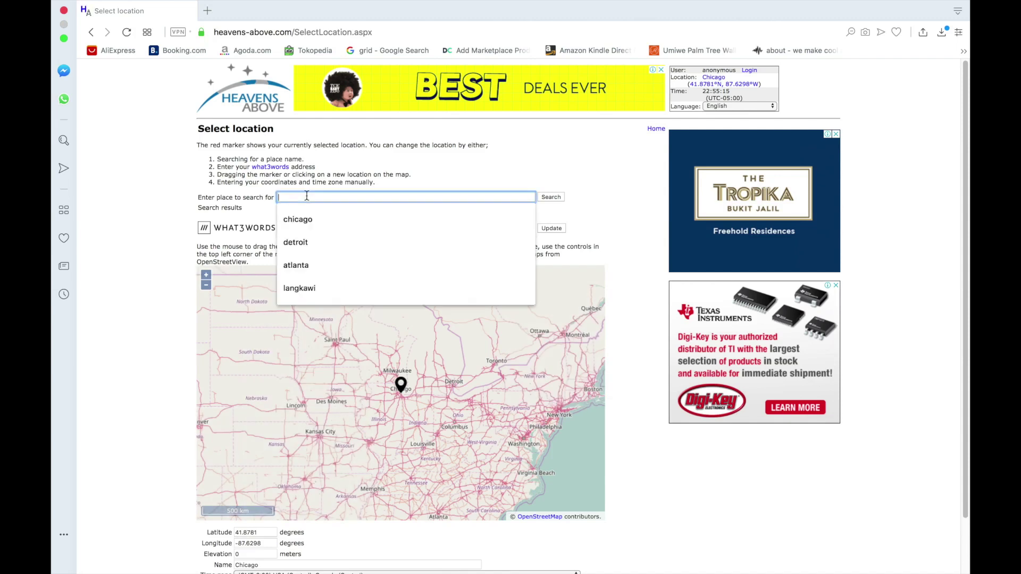
left_click(299, 265)
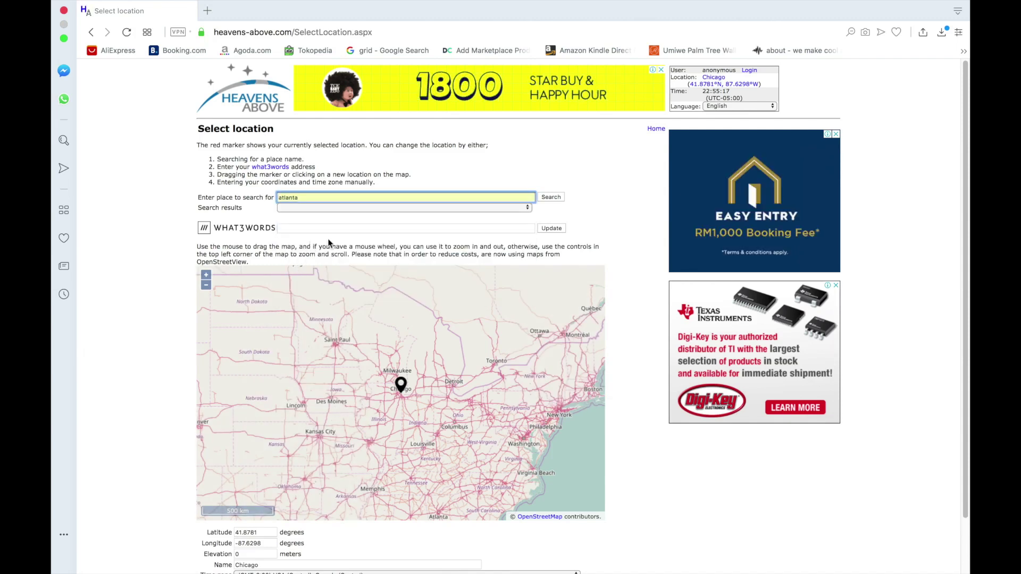
left_click(550, 197)
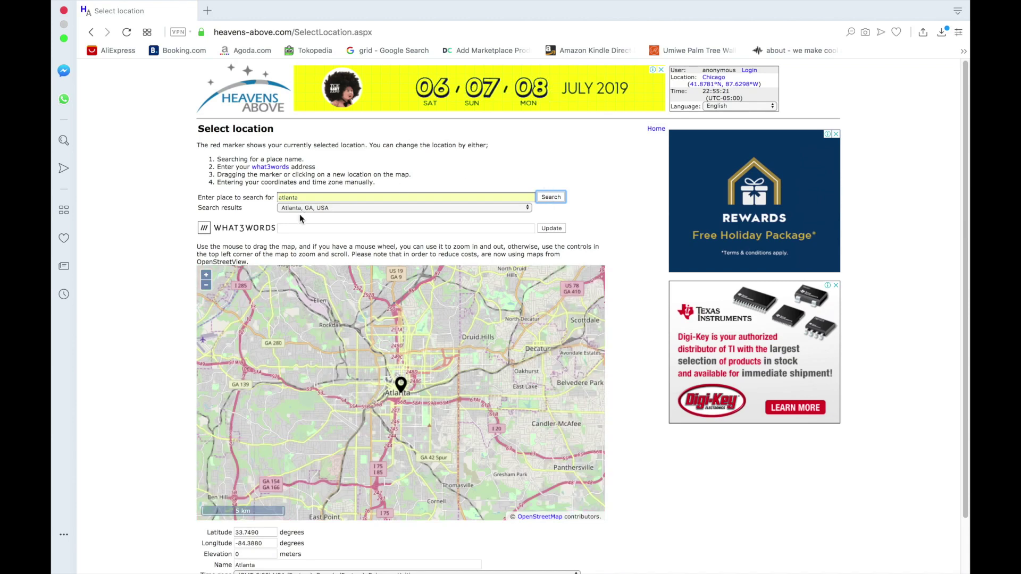
scroll(160, 415, "down", 2)
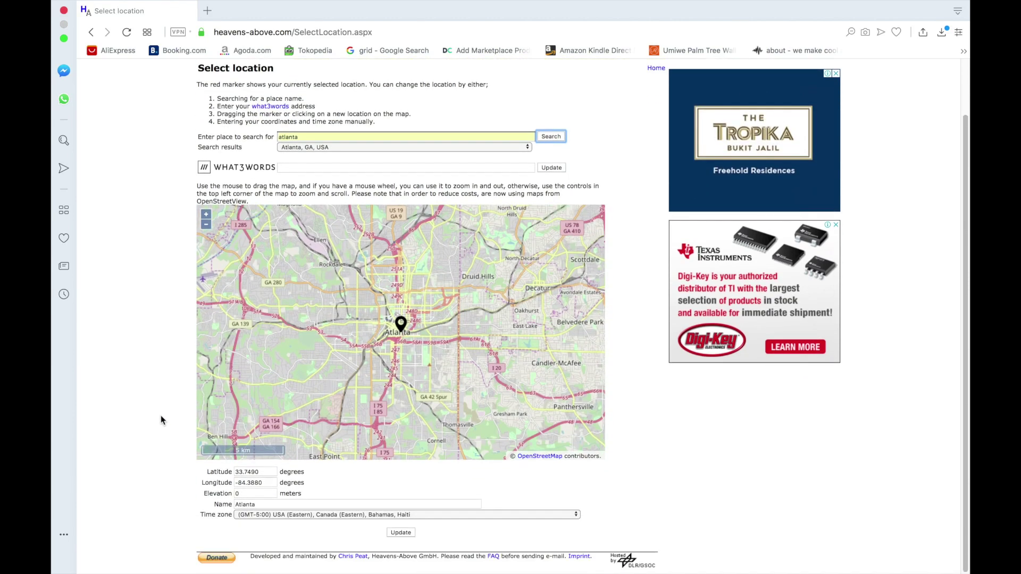
left_click(399, 533)
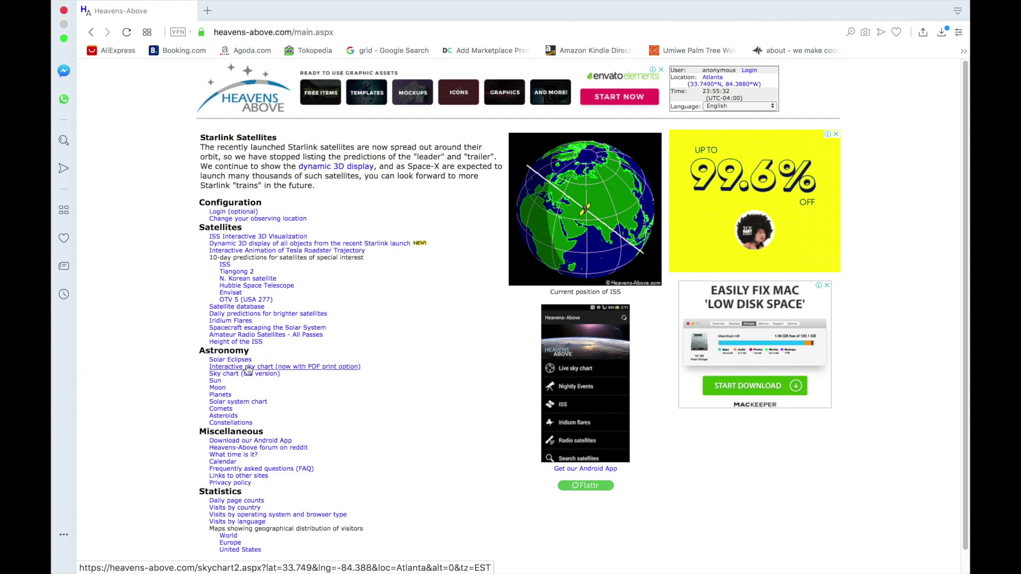
Open the interactive sky chart for Atlanta and update it with the year 2018 and the month August.
left_click(281, 367)
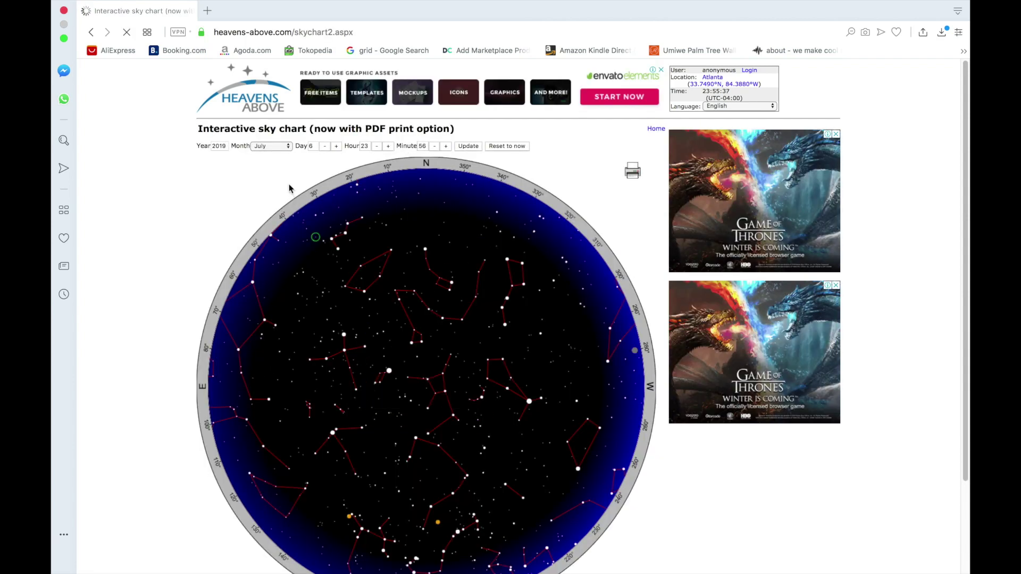
left_click(227, 145)
left_click(272, 146)
left_click(274, 155)
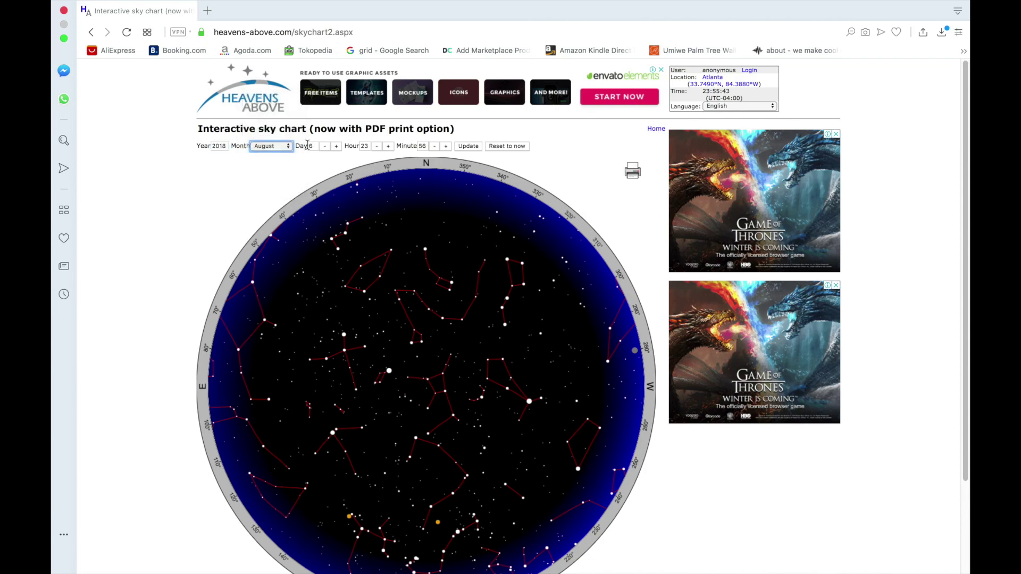
left_click(467, 147)
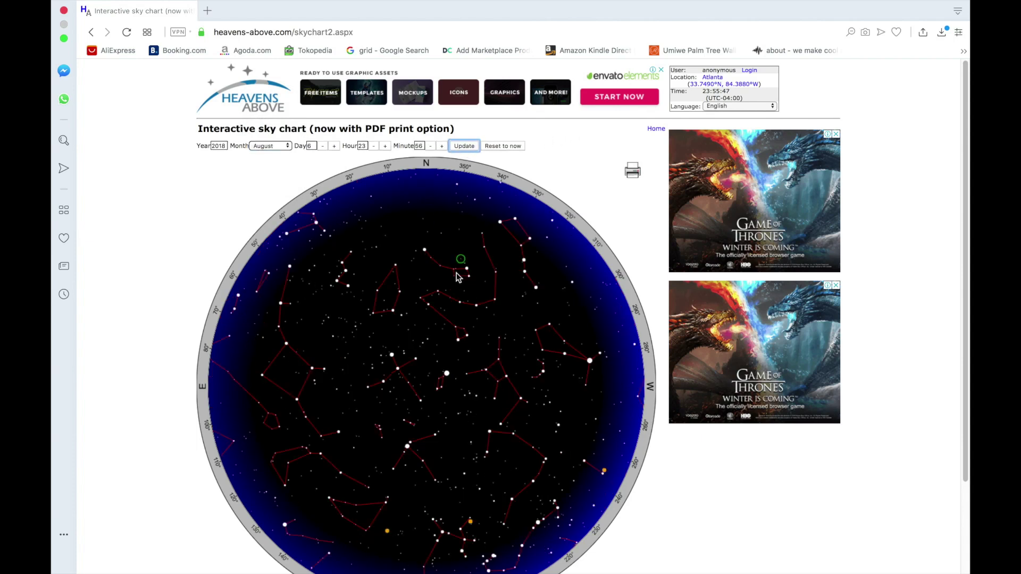
Copy the Atlanta sky chart as an image and switch back to Layer 2.psb in Photoshop.
scroll(421, 263, "down", 3)
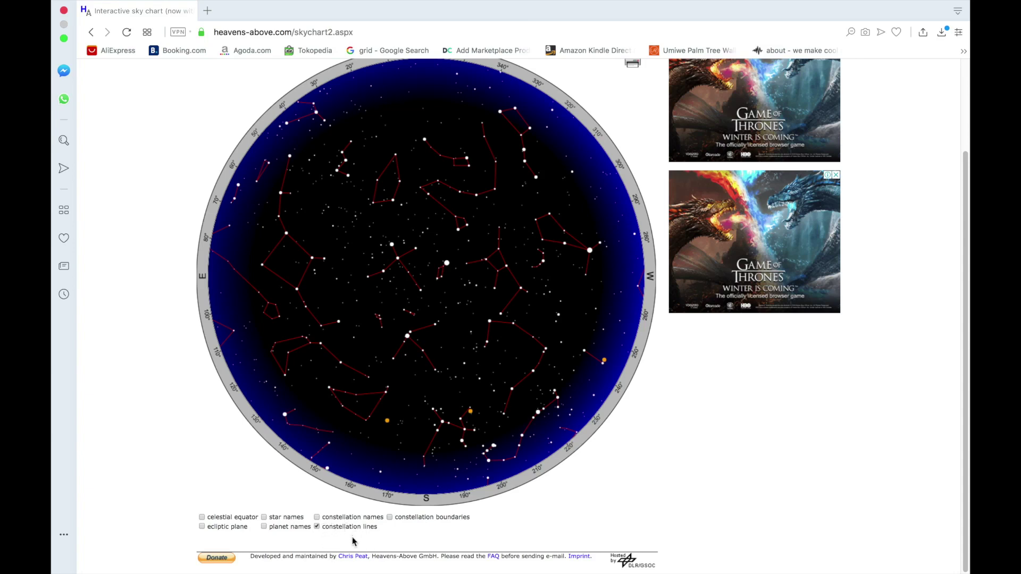
right_click(543, 158)
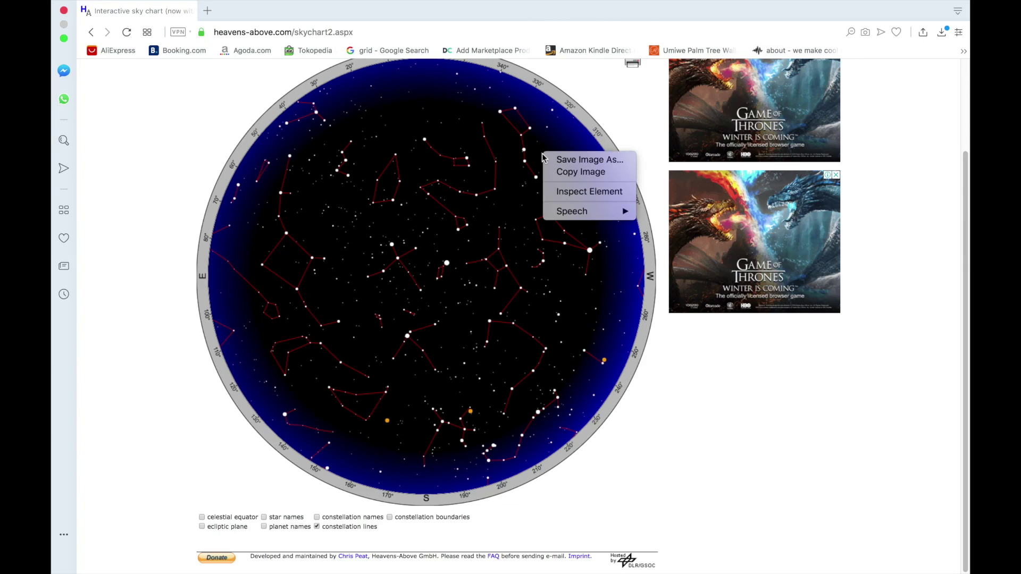
left_click(569, 173)
left_click(63, 223)
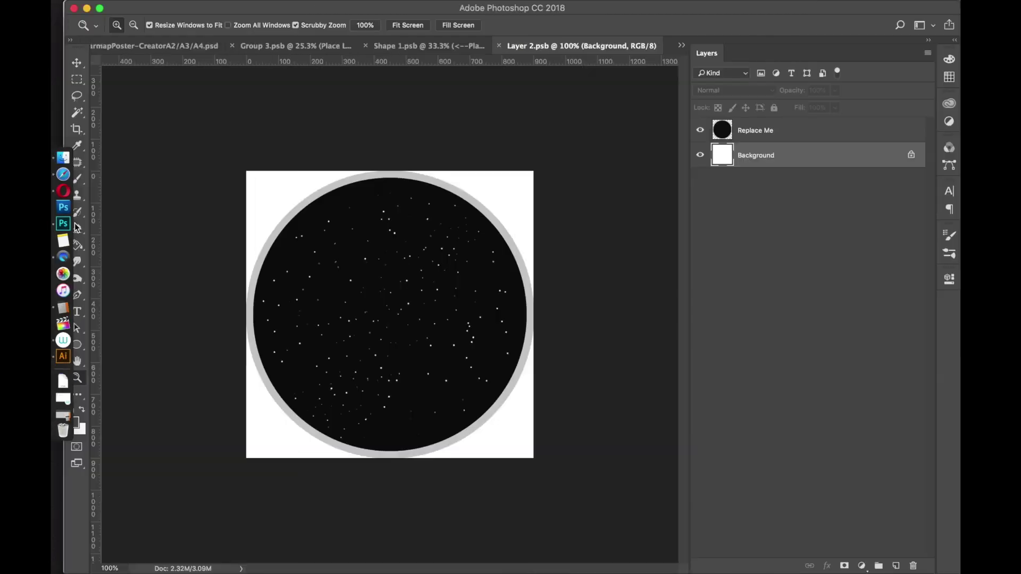
Paste the copied Atlanta sky chart into Layer 2.psb and hide the Replace Me layer.
mouse_move(163, 4)
left_click(195, 8)
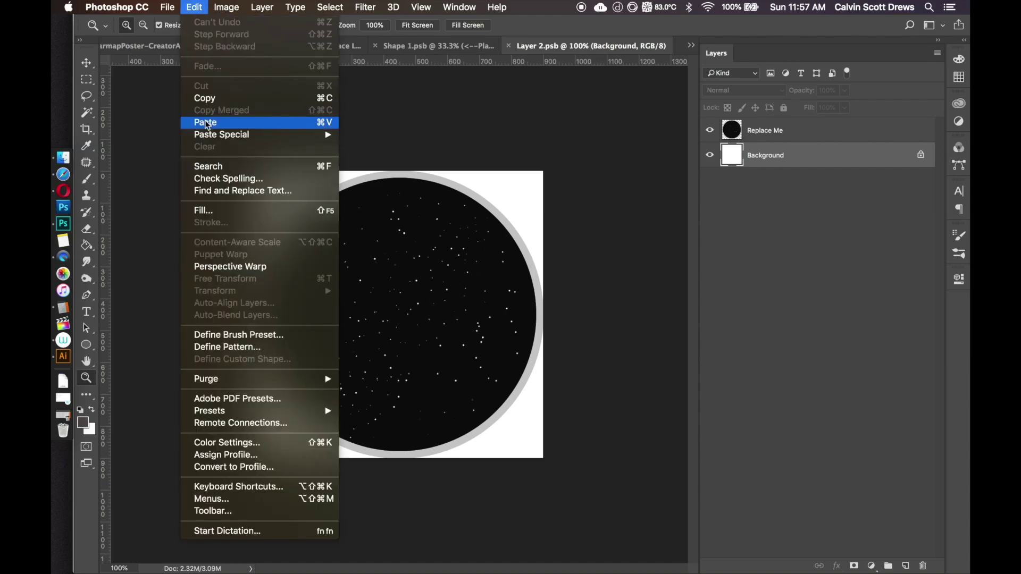
left_click(209, 120)
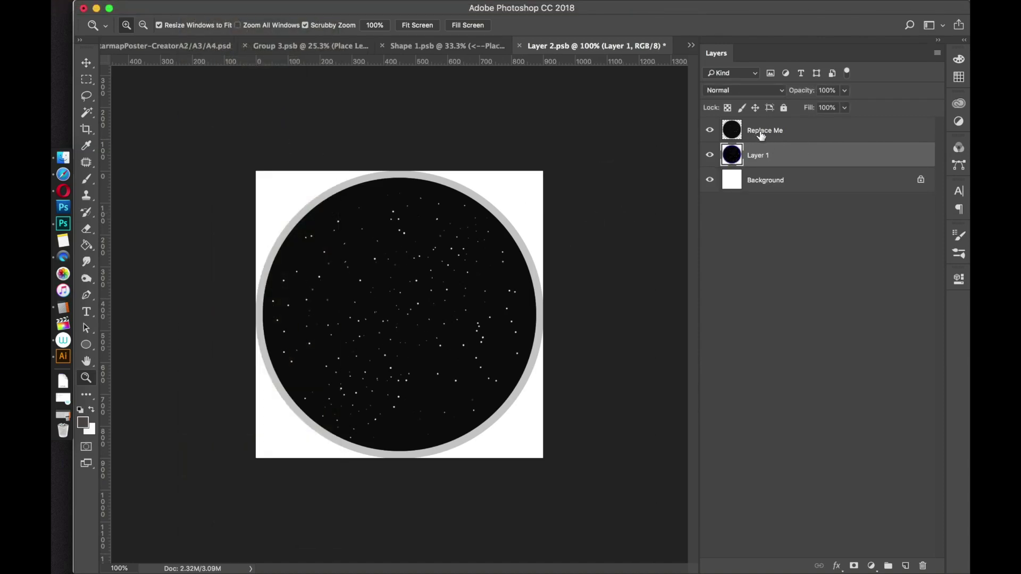
left_click(711, 130)
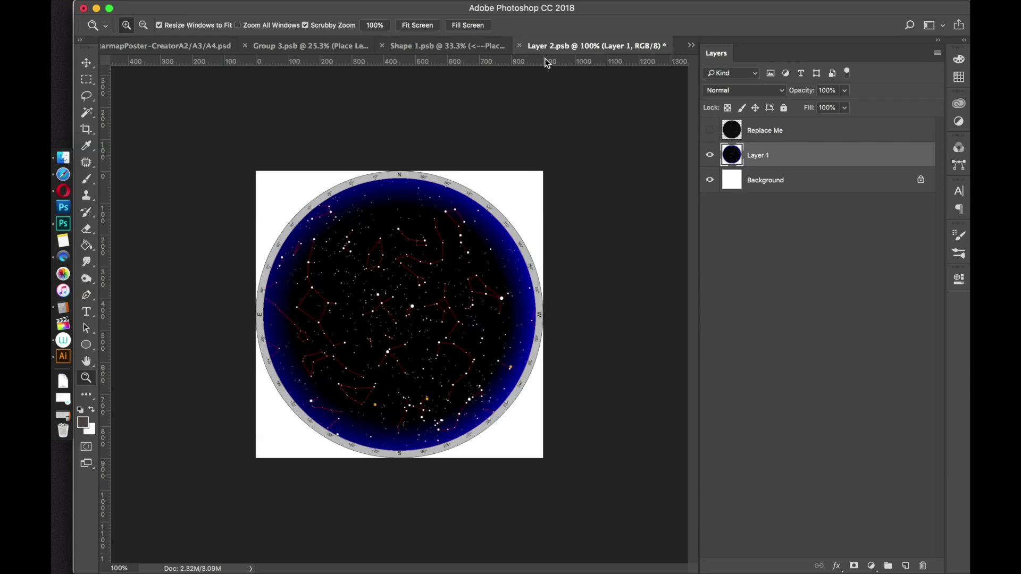
Close Layer 2.psb and Shape 1.psb, saving both so the left starmap updates in Group 3.psb.
left_click(519, 46)
left_click(627, 198)
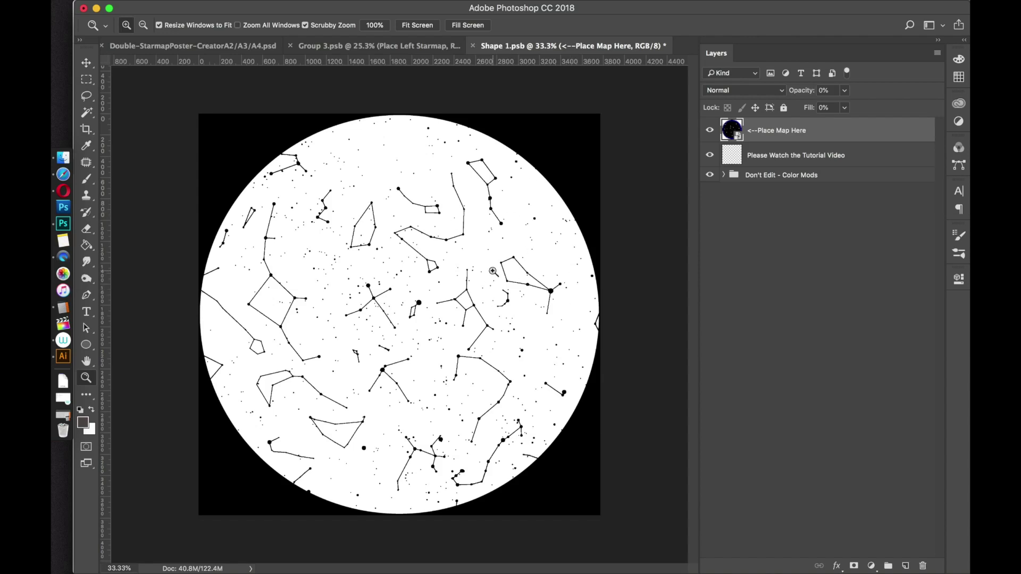
left_click(472, 46)
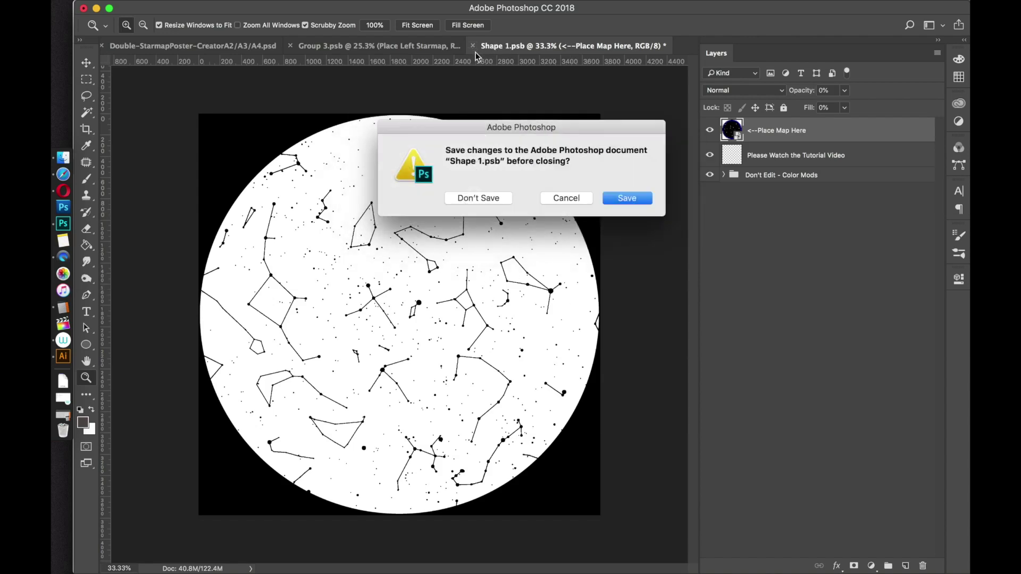
left_click(612, 195)
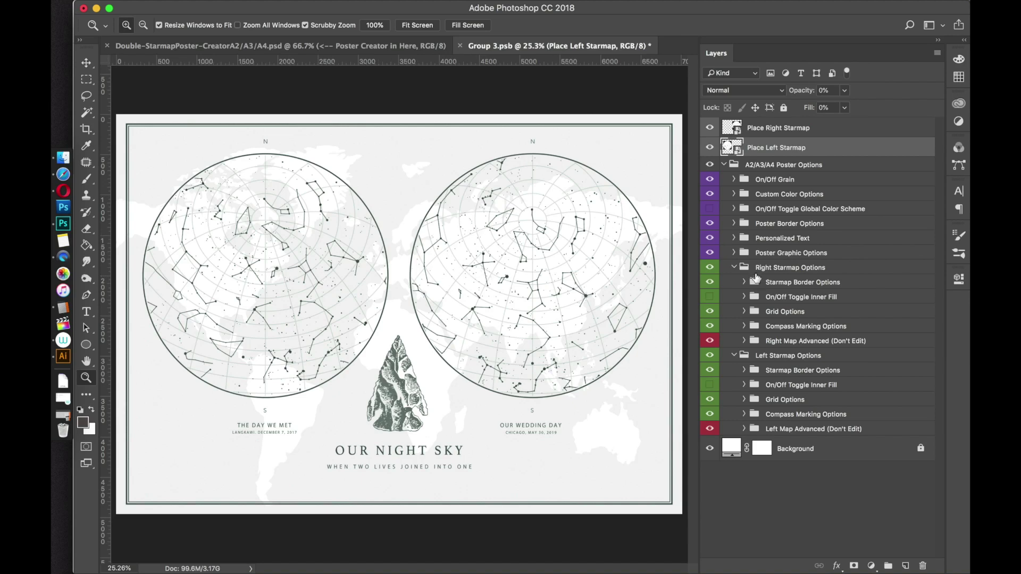
Look through the Personalized Text group and the caption layers inside Left Map Text.
left_click(733, 239)
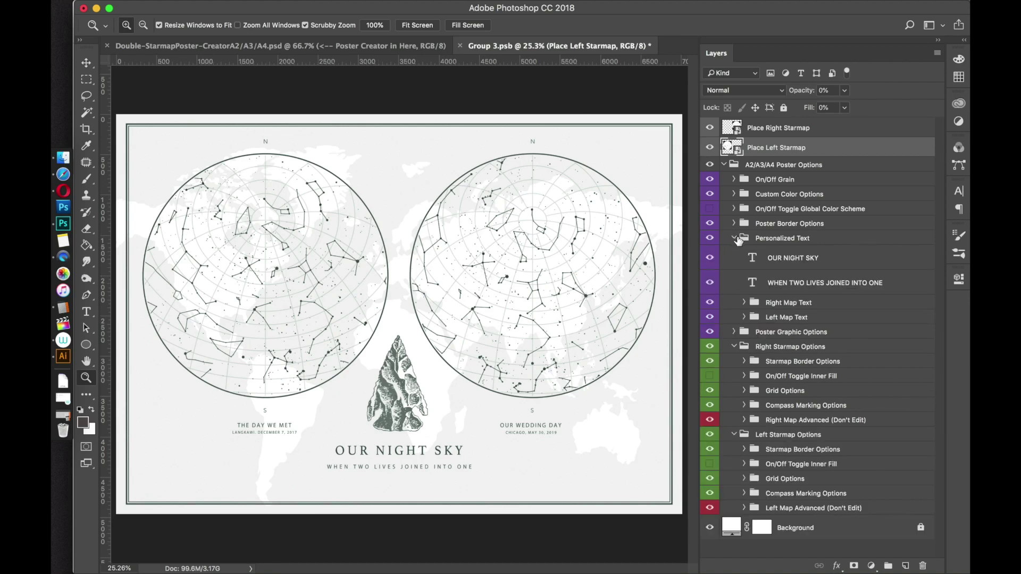
left_click(744, 317)
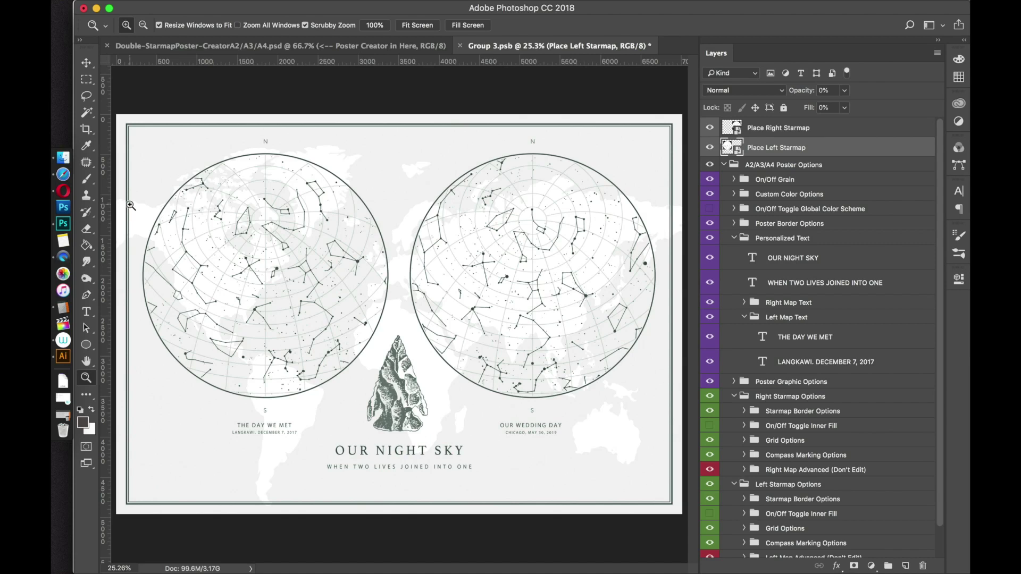
left_click(744, 318)
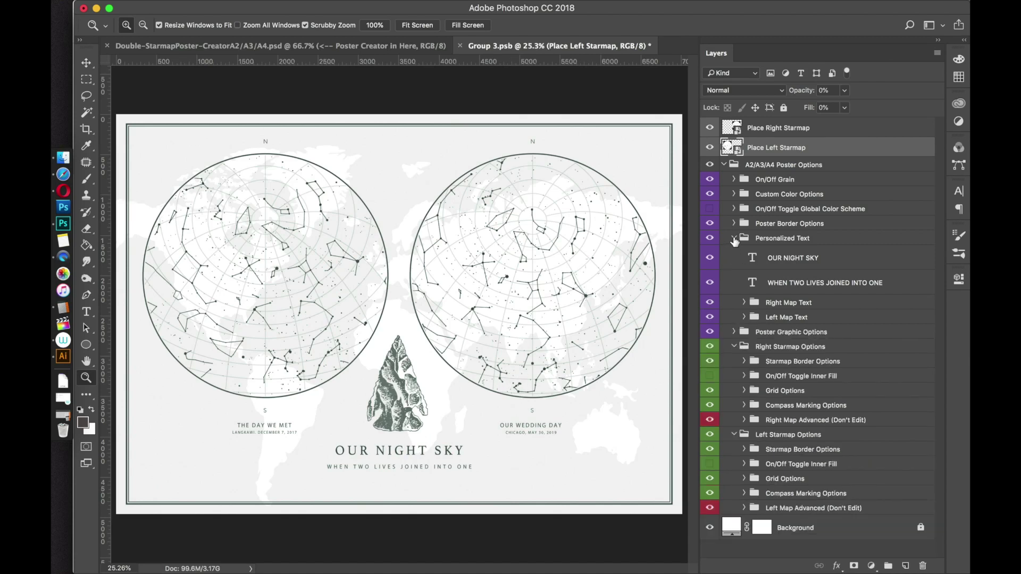
double_click(752, 259)
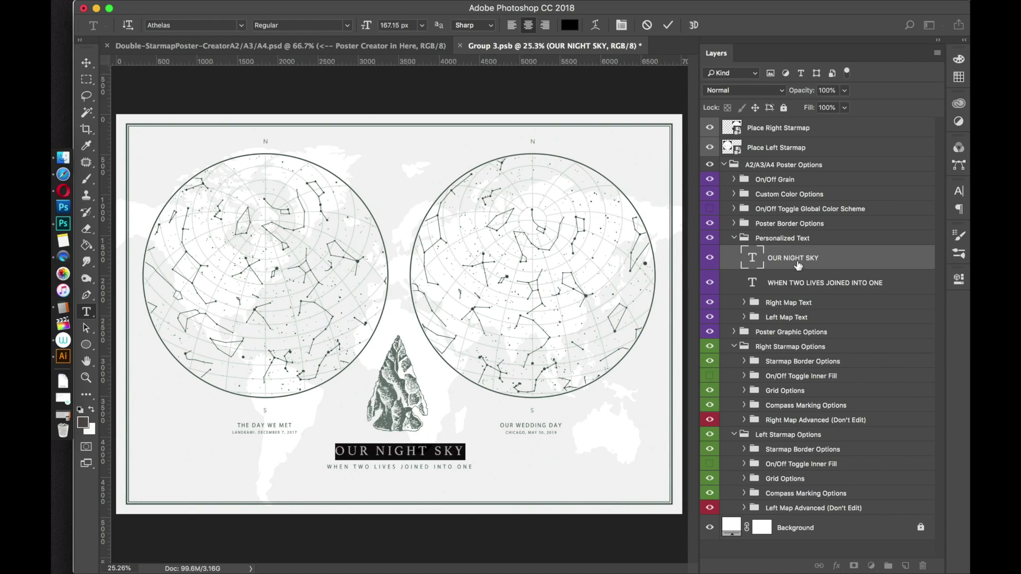
key("Escape")
key("z")
Rename the OUR NIGHT SKY layer as ahsdjhasdjhagsdha and collapse the Personalized Text group.
double_click(792, 257)
type("ahsdjhasdjhagsdha")
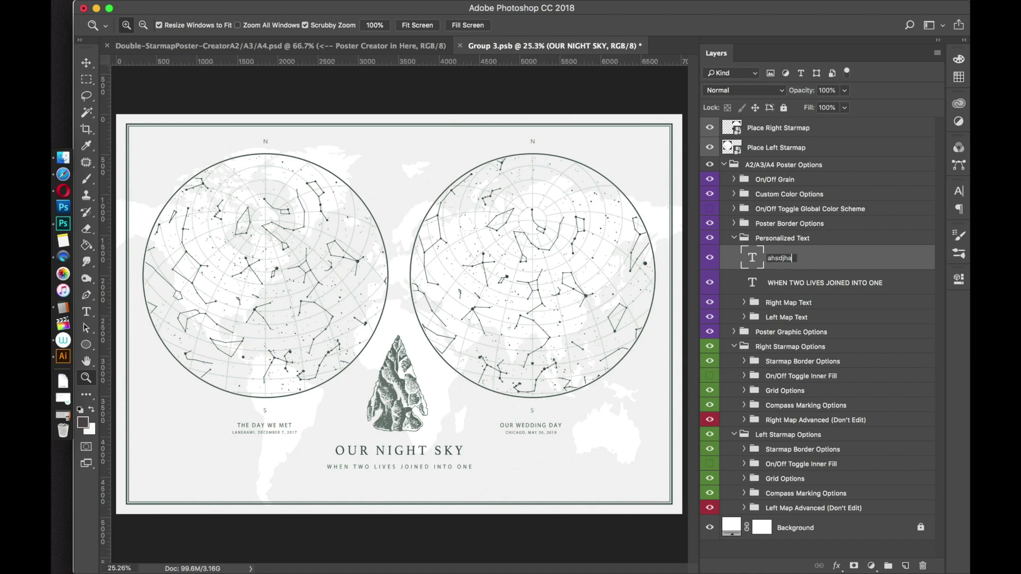
key("Return")
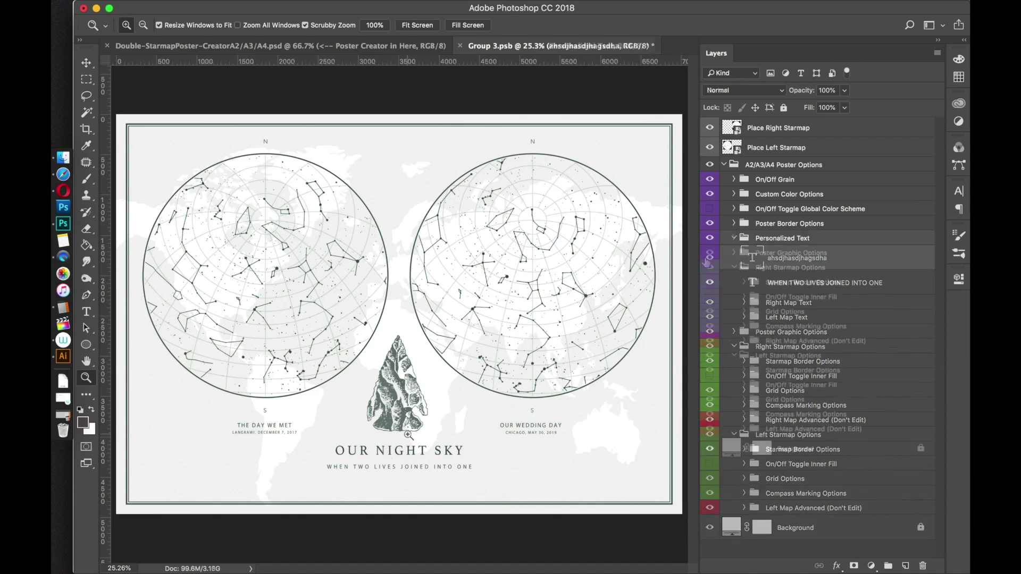
left_click(733, 238)
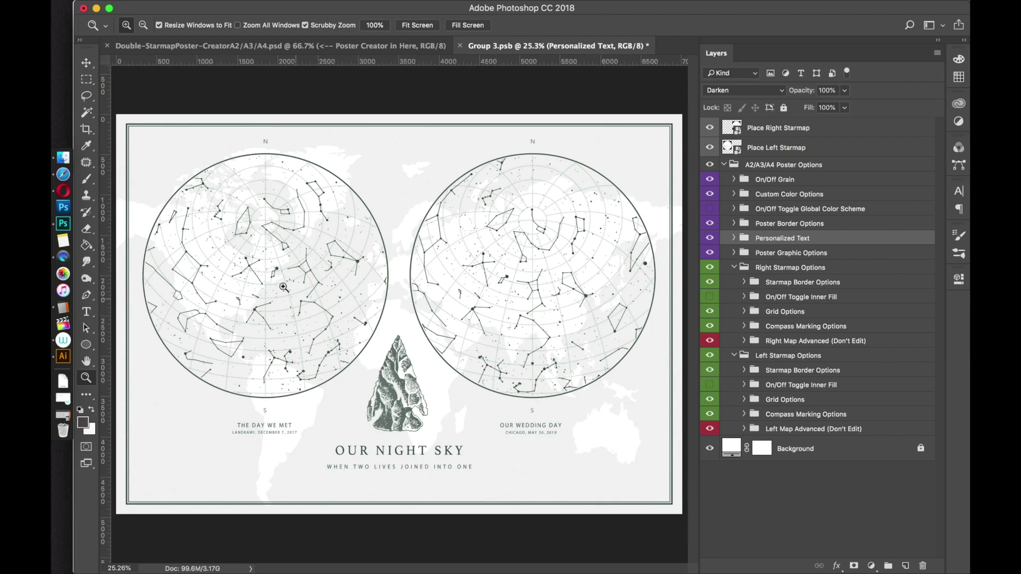
Change the solid color fill in Custom Color Options to a dark muted purple.
left_click(734, 195)
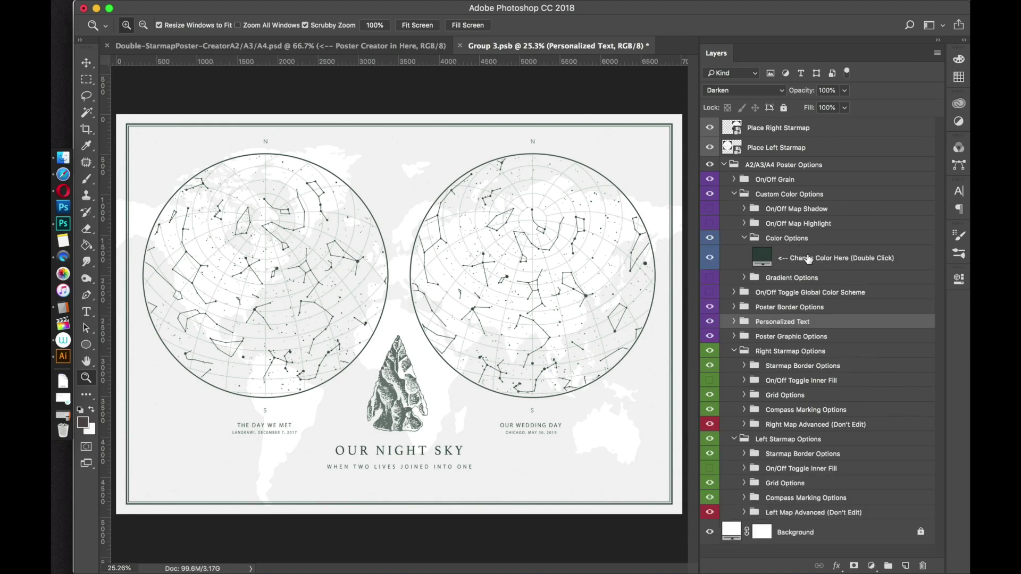
double_click(762, 257)
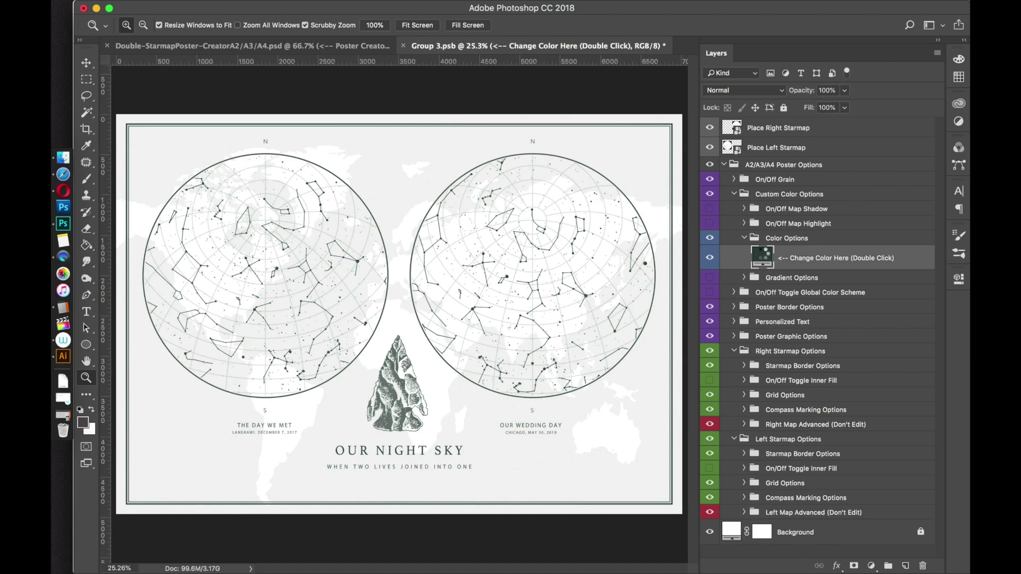
mouse_move(699, 242)
left_mouse_down()
mouse_move(719, 270)
mouse_move(700, 287)
left_mouse_up()
left_click(657, 260)
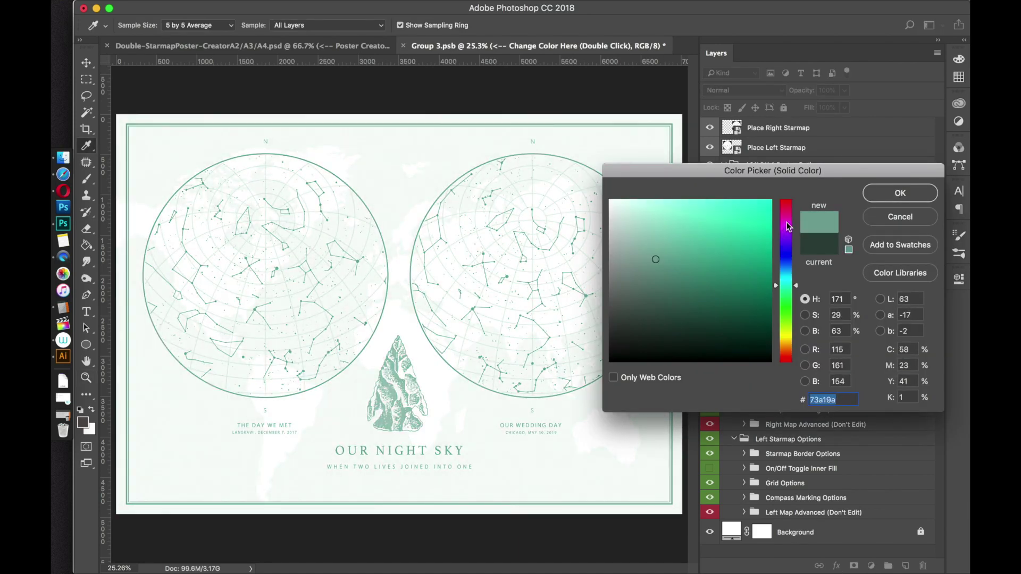
left_click(786, 223)
left_click_drag(789, 240, 782, 236)
left_click_drag(625, 289, 633, 289)
left_click(898, 194)
key("z")
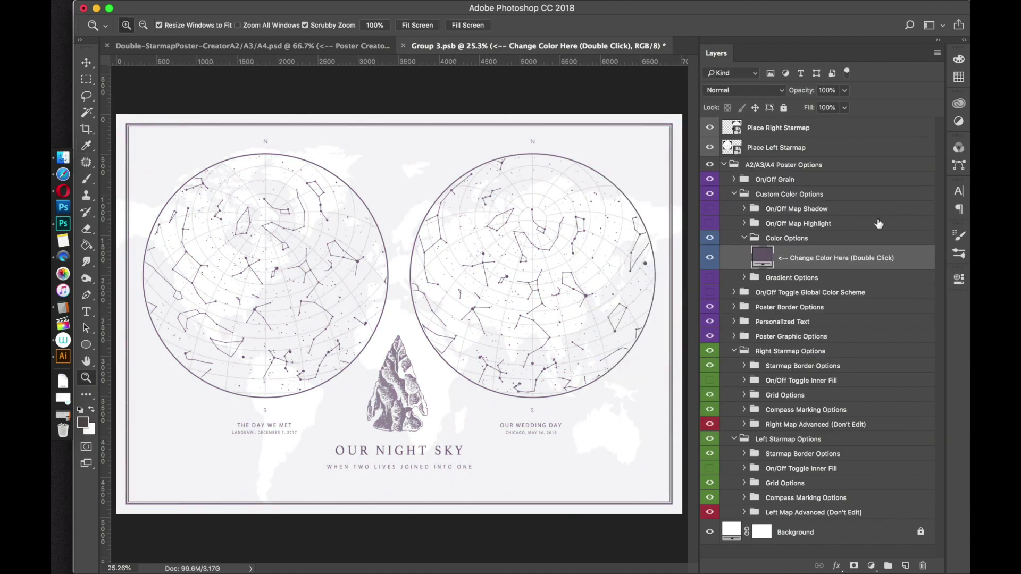
Collapse Custom Color Options and turn on the global color scheme for the whole poster.
left_click(734, 194)
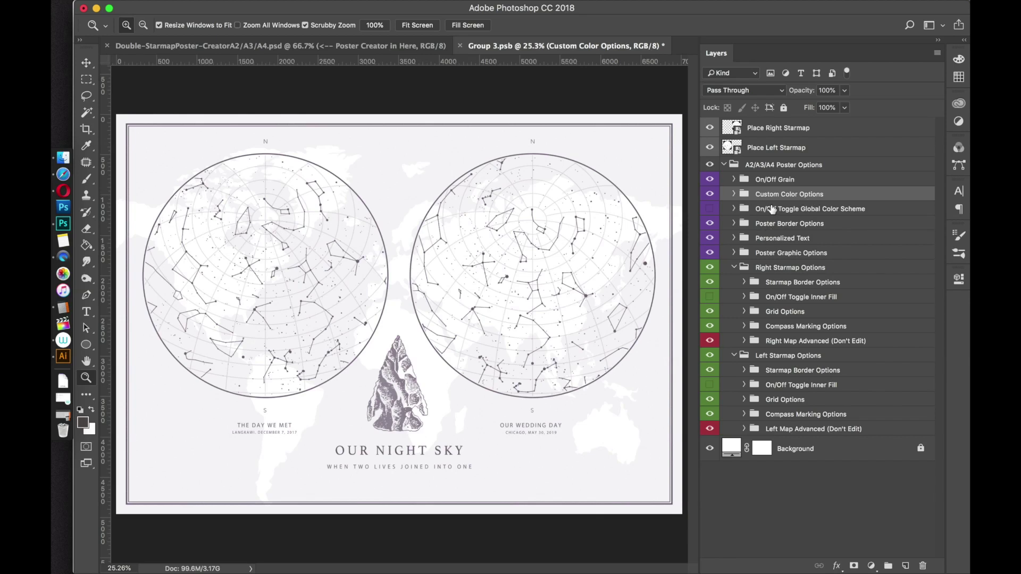
left_click(710, 210)
left_click(709, 210)
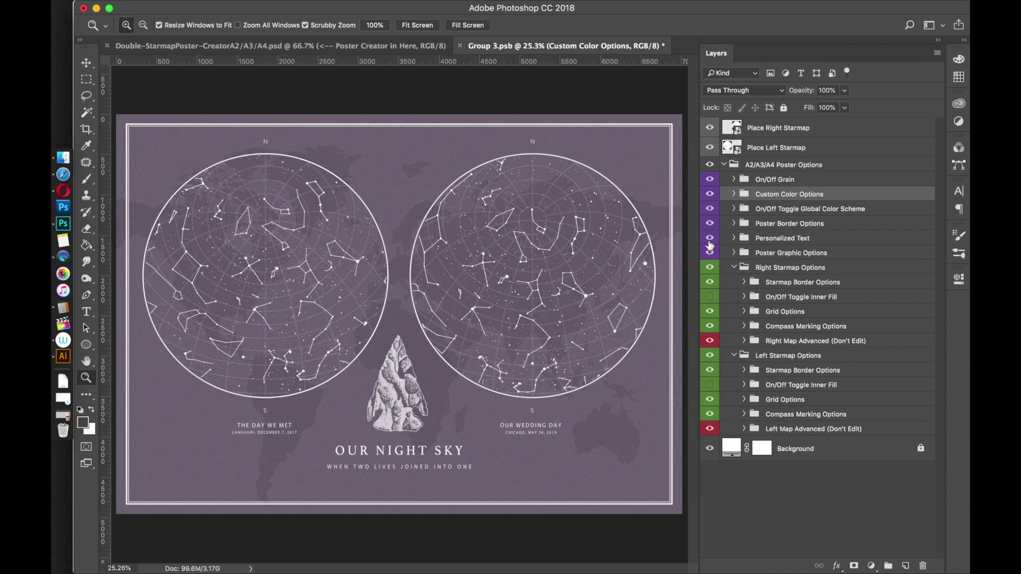
Replace the Skinny Double Line poster border with a dashed map-style border, also trying Rough Brush Stroke and Thick Solid Margin.
left_click(734, 224)
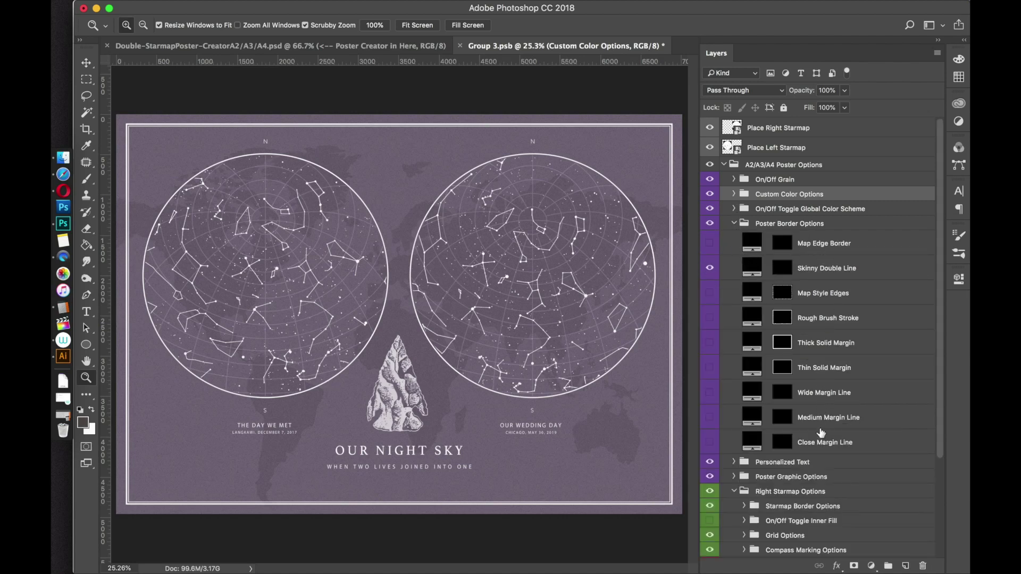
left_click(709, 269)
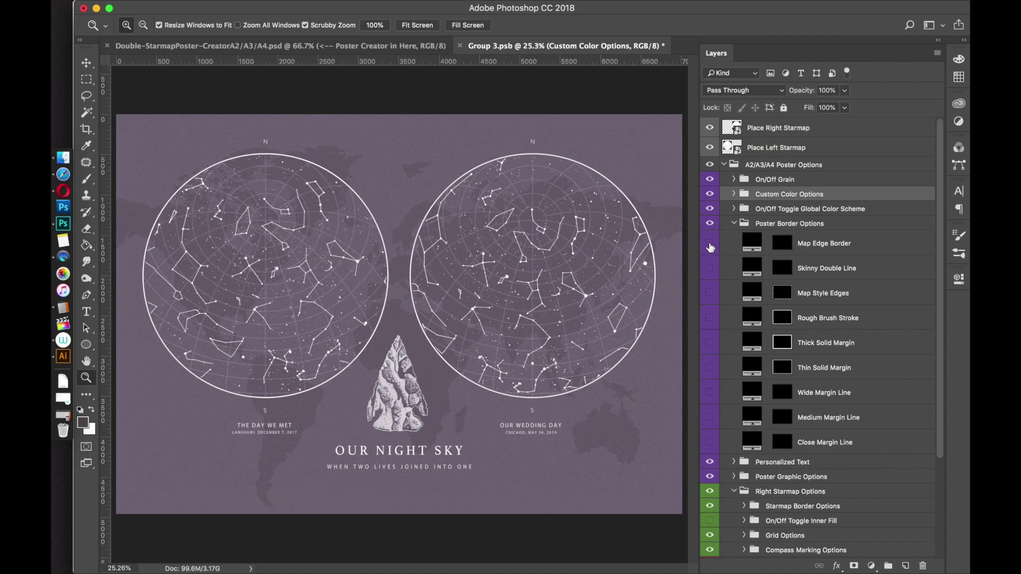
left_click(710, 244)
left_click(710, 244)
left_click(709, 318)
left_click(710, 318)
left_click(710, 344)
left_click(709, 344)
left_click(734, 224)
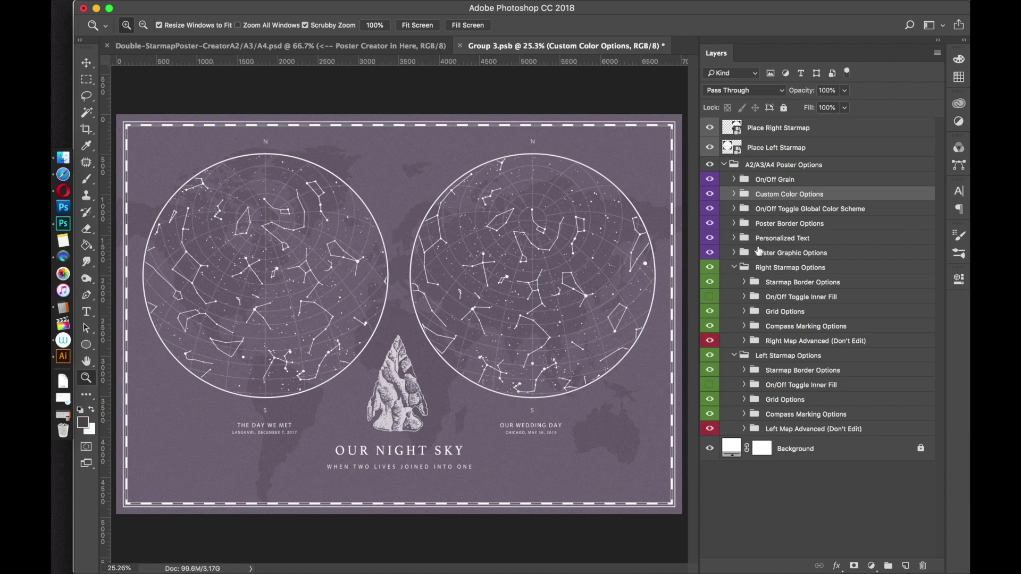
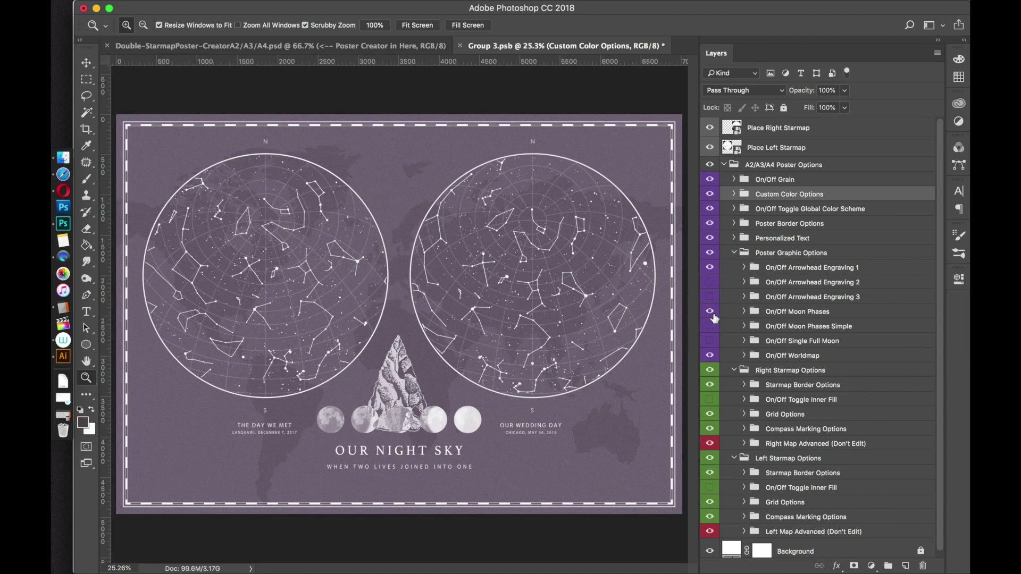
Move the moon phases graphic from over the arrowhead to the poster's upper center, between the two starmaps.
left_click(751, 314)
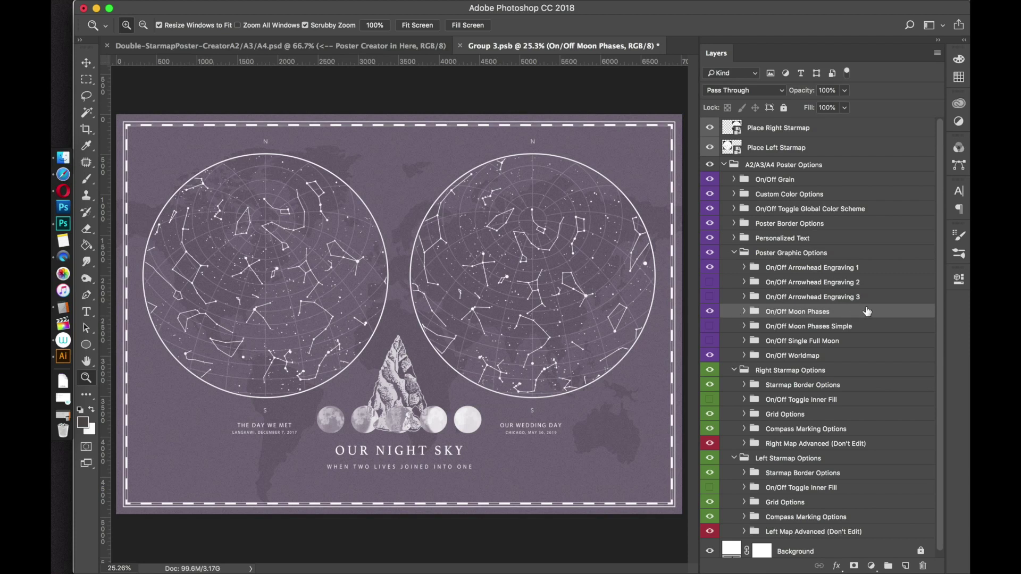
left_click(86, 63)
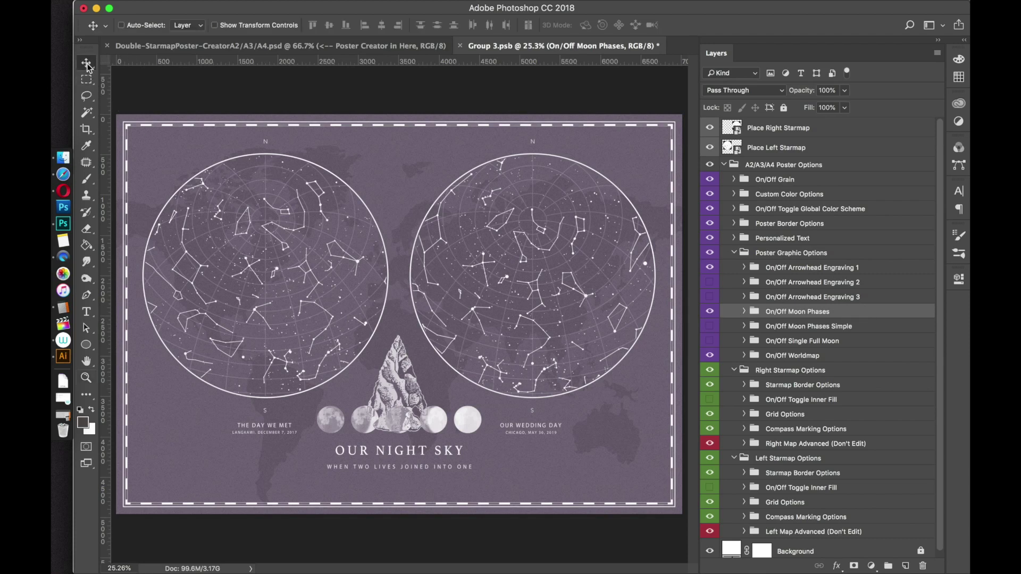
left_click_drag(403, 414, 393, 144)
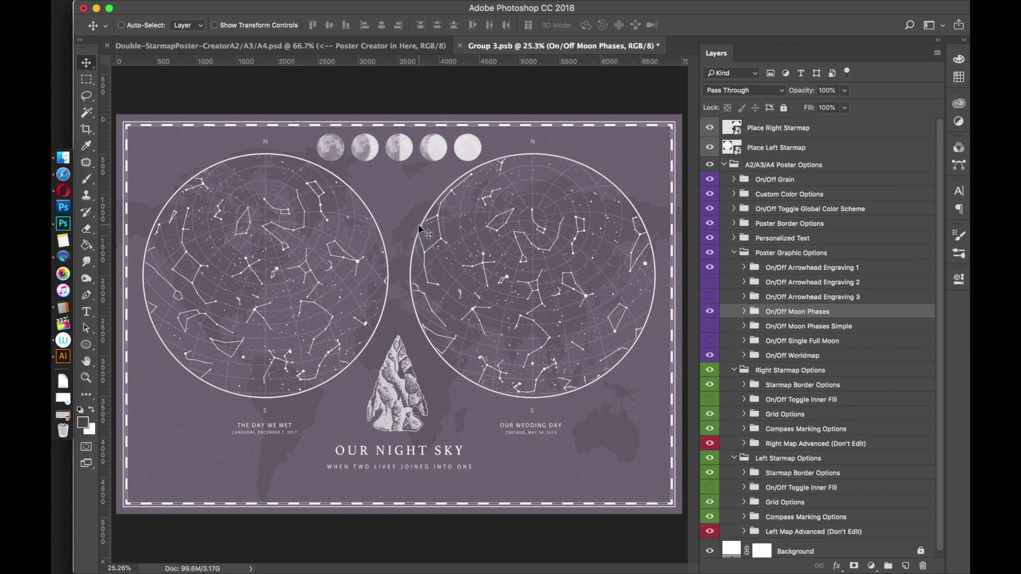
Scale the moon phases to about 58% and nudge them down to a Y position of 662.50 px.
key("ctrl+t")
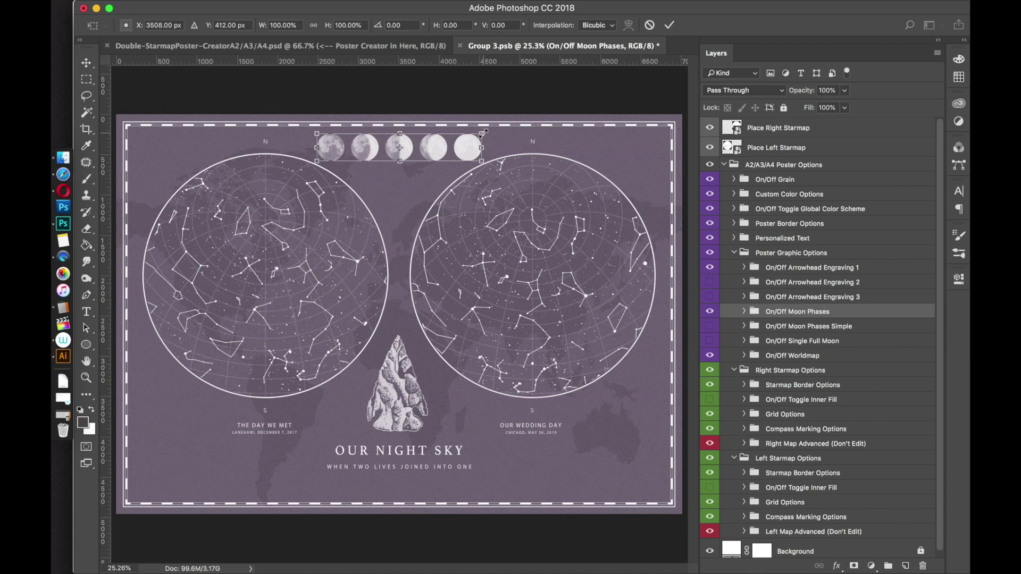
left_click_drag(484, 133, 448, 136)
key("shift+Down")
key("shift+Down")
key("shift+Down")
key("shift+Down")
key("shift+Down")
key("shift+Down")
key("shift+Down")
key("shift+Down")
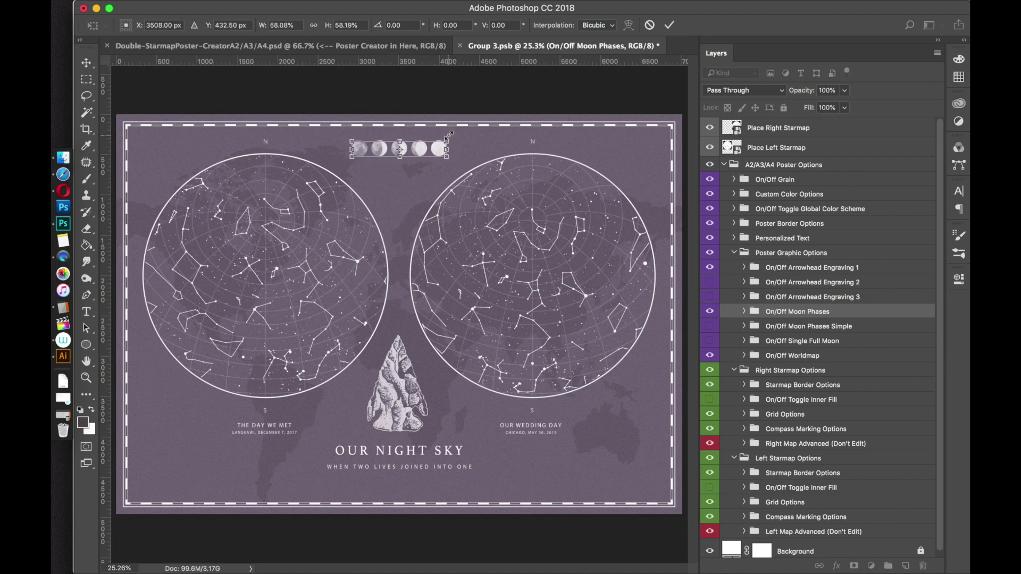
key("shift+Up")
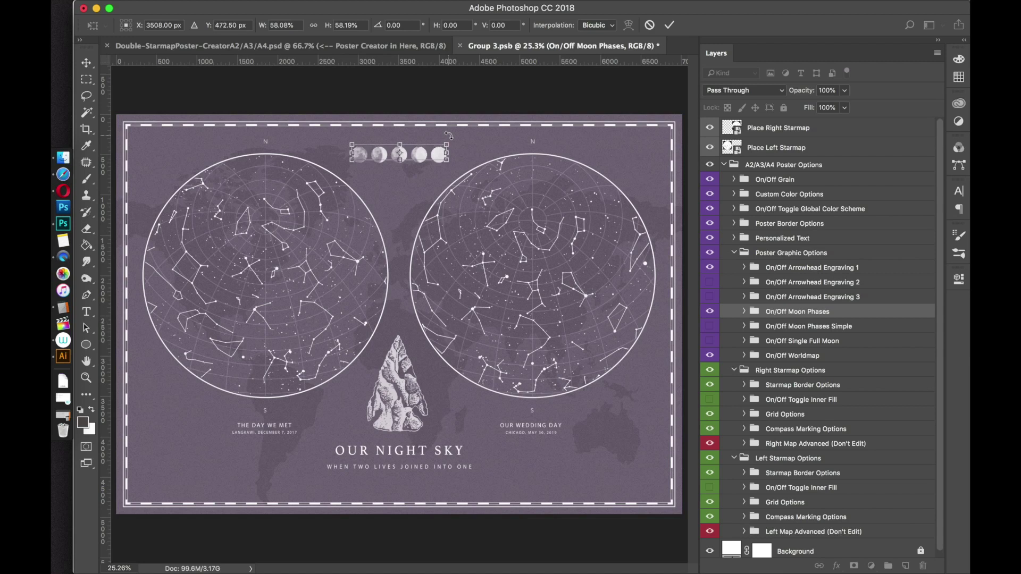
key("shift+Down")
key("shift+Down")
key("shift+Down")
key("shift+Down")
key("shift+Down")
key("shift+Down")
key("shift+Down")
key("shift+Down")
key("shift+Down")
key("shift+Down")
key("shift+Down")
key("shift+Down")
key("shift+Down")
key("shift+Down")
key("shift+Down")
key("shift+Down")
key("shift+Down")
key("shift+Down")
key("shift+Down")
key("shift+Down")
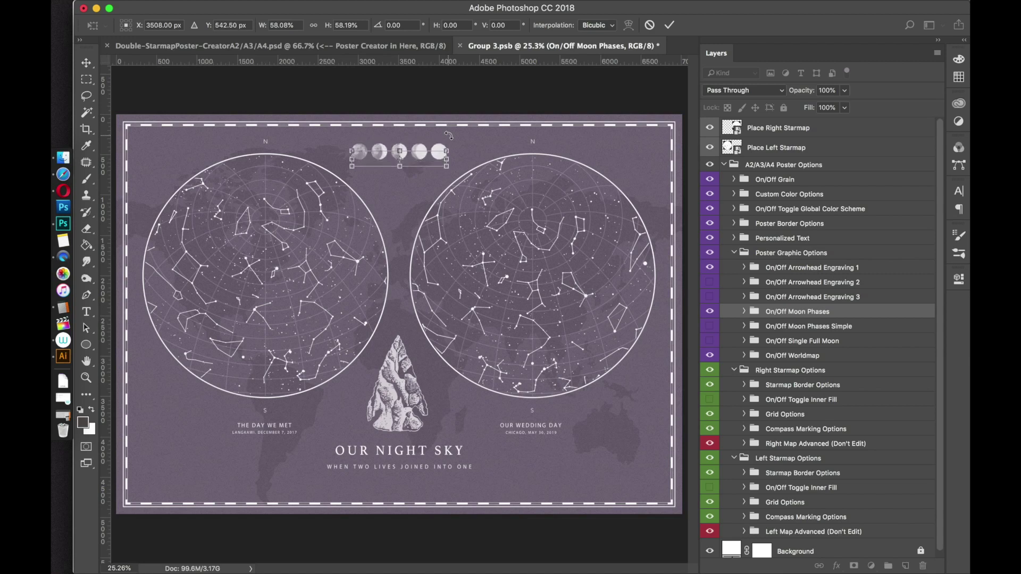
key("shift+Up")
key("shift+Up")
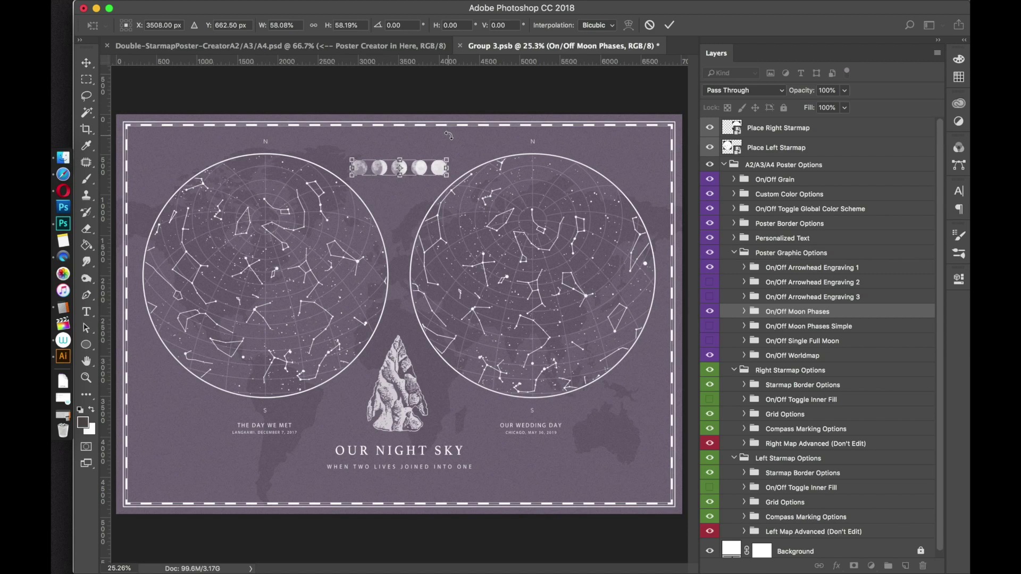
key("Return")
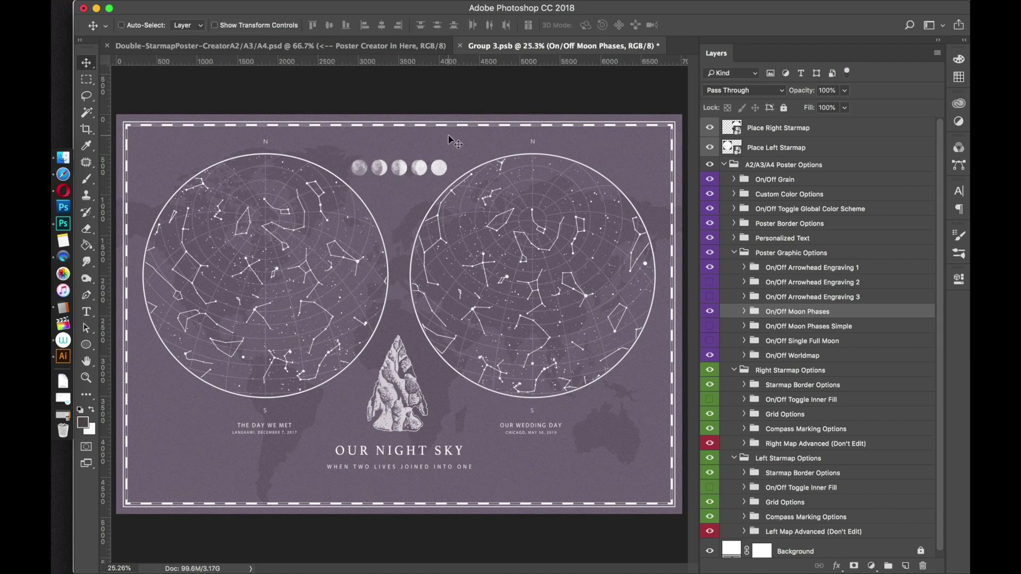
Hide the world map behind the starmaps, keep Arrowhead Engraving 1 shown, and collapse Poster Graphic Options.
left_click(710, 268)
left_click(710, 356)
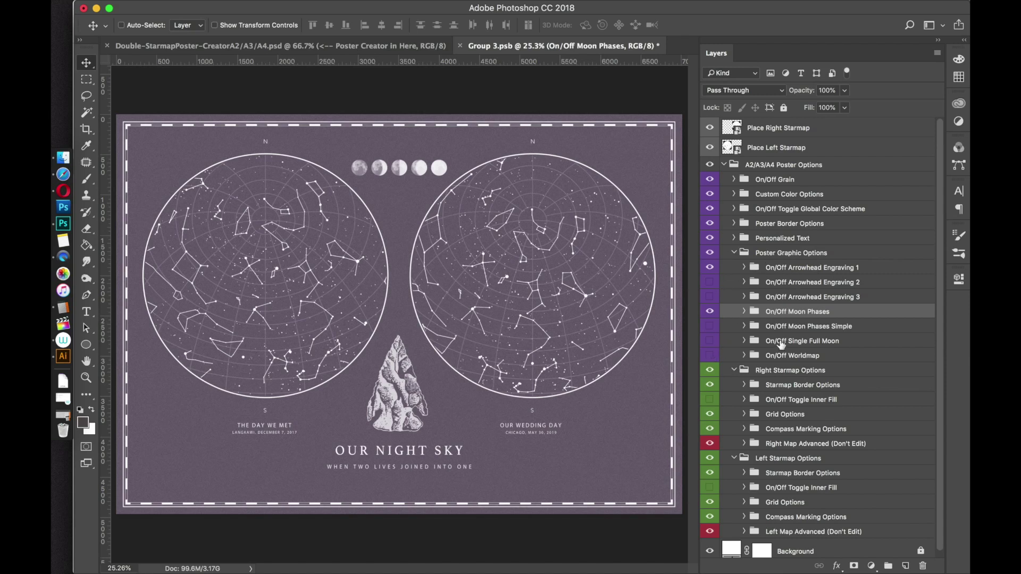
left_click(734, 254)
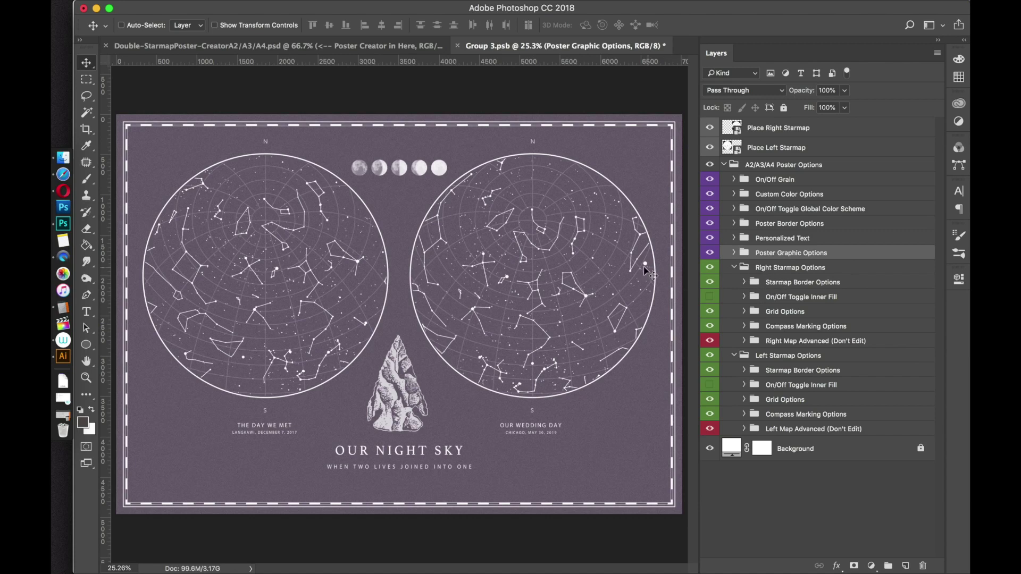
Replace the right starmap's Simple Band Thin border with Rough Brush Stroke, also trying Simple Band, Map Edge Fade and Loose Circles.
left_click(744, 283)
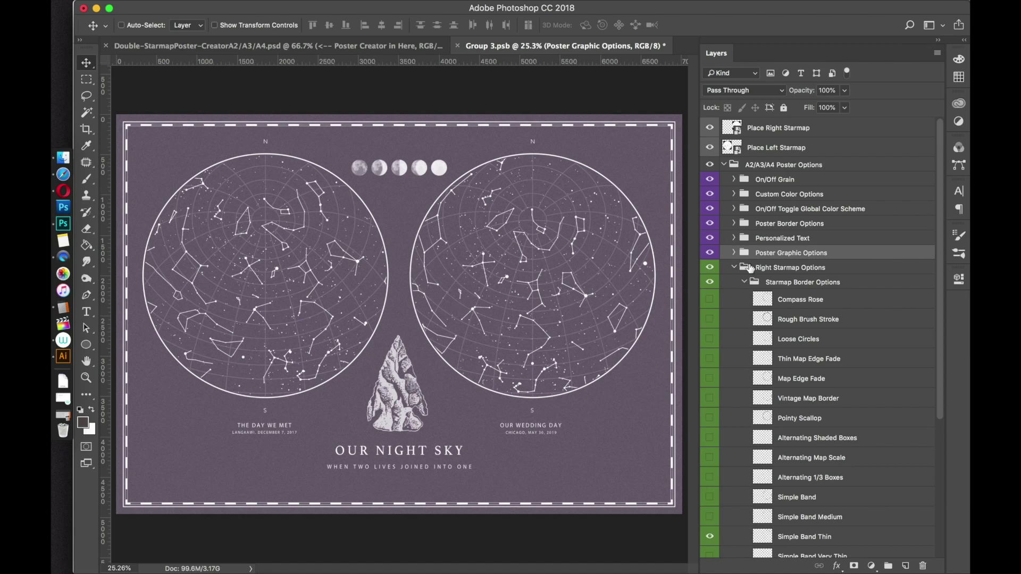
left_click(708, 540)
left_click(709, 503)
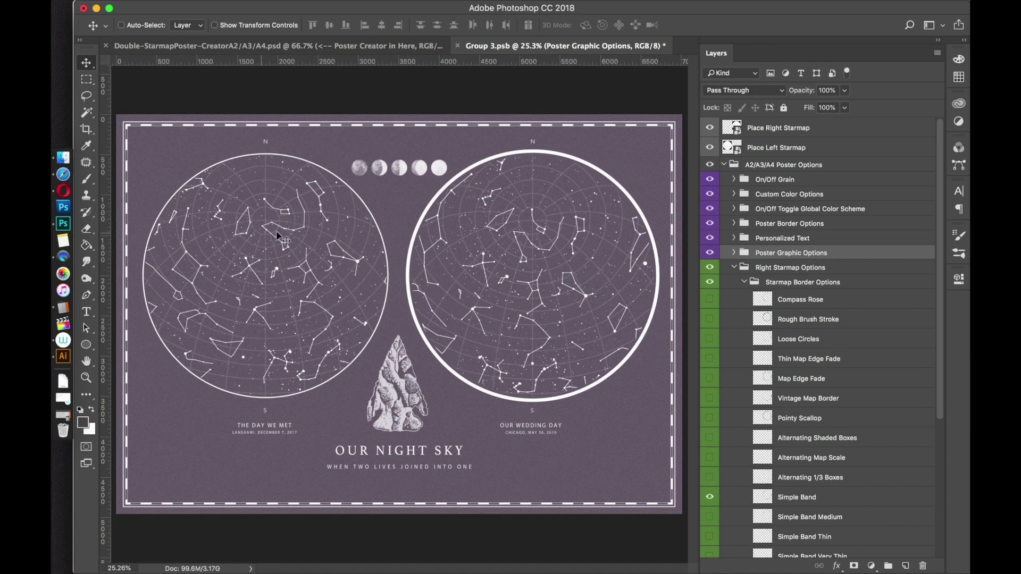
left_click(711, 497)
left_click(710, 379)
left_click(710, 380)
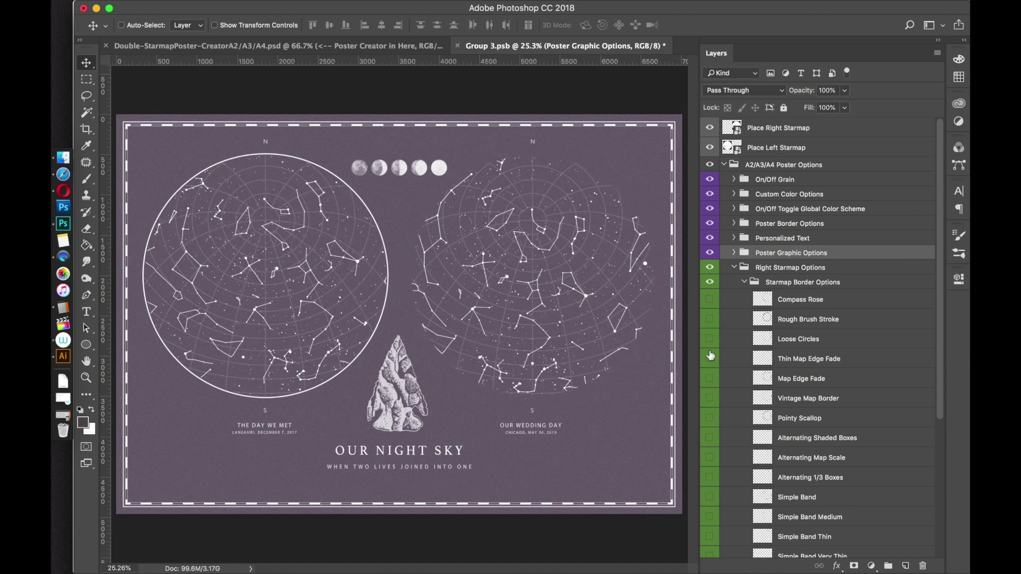
left_click(710, 339)
left_click(710, 339)
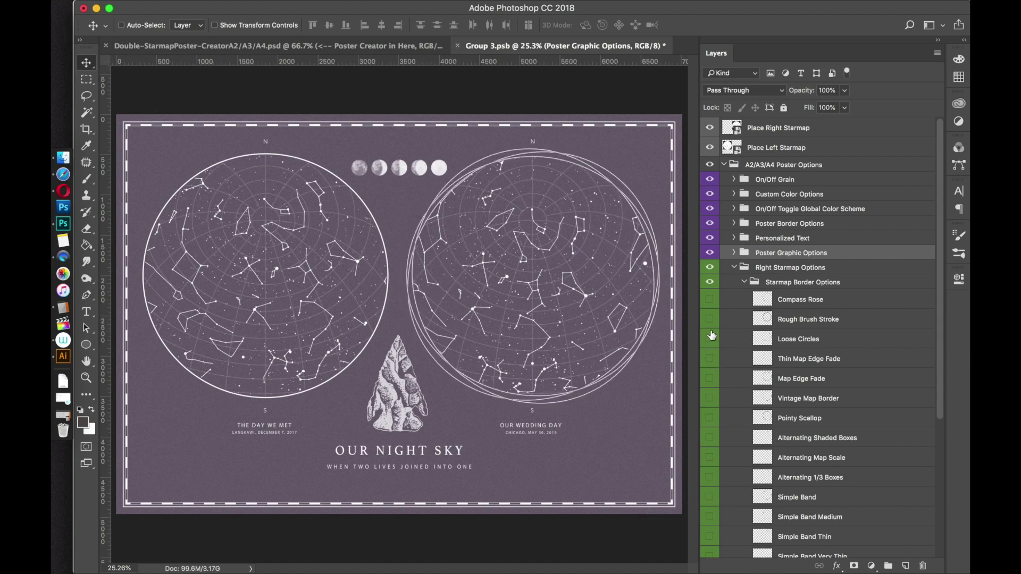
left_click(709, 318)
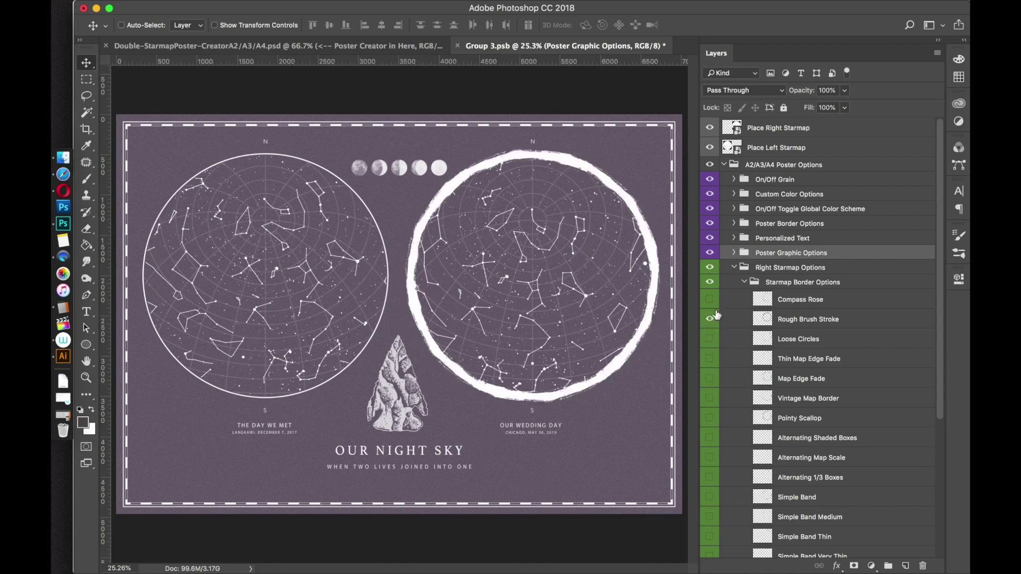
left_click(745, 283)
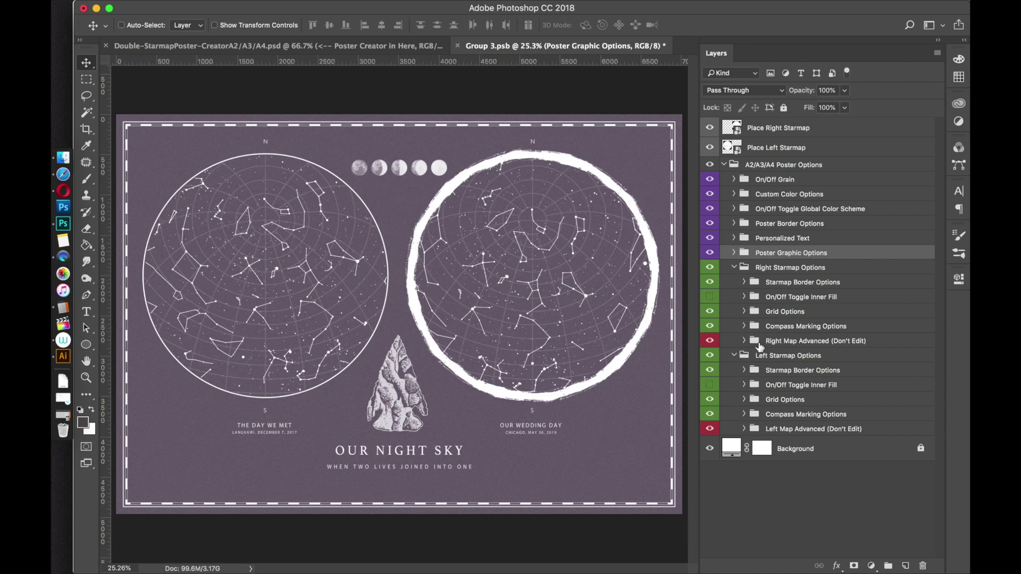
Replace the left starmap's Simple Band Thin border with Black Rough Brush Stroke and collapse its border options.
left_click(744, 371)
left_click_drag(939, 279, 934, 368)
left_click(709, 506)
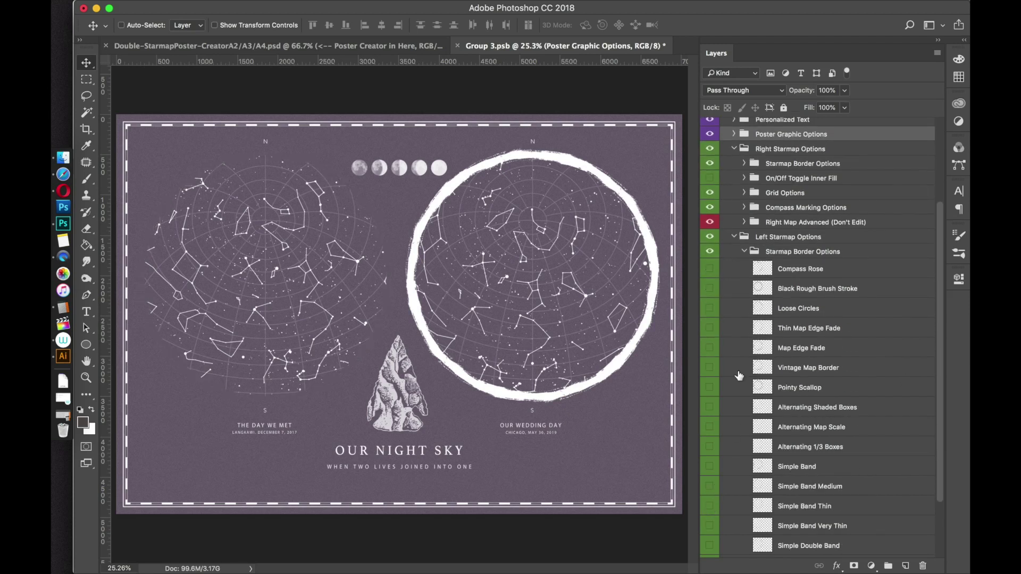
left_click(710, 288)
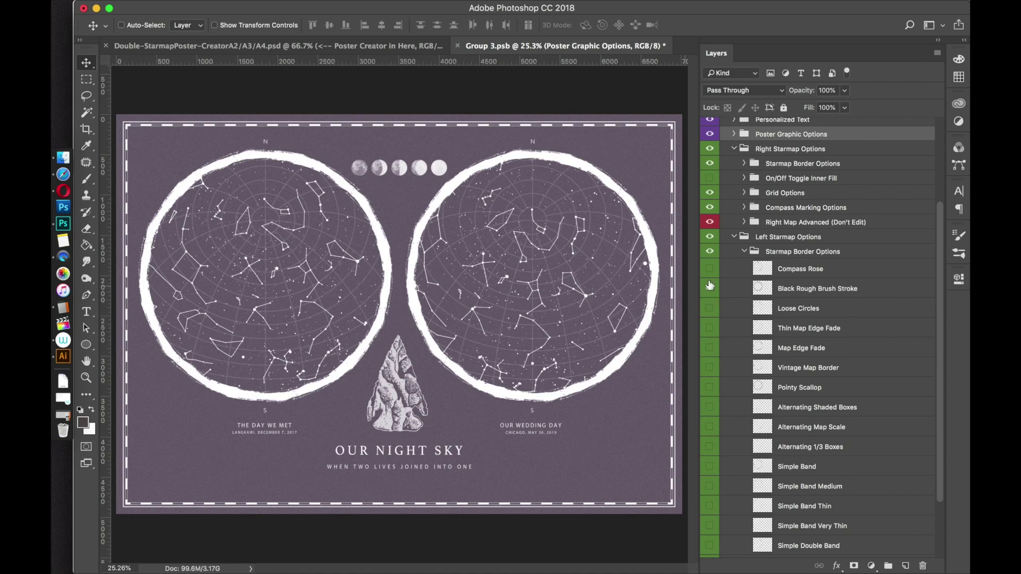
left_click(745, 253)
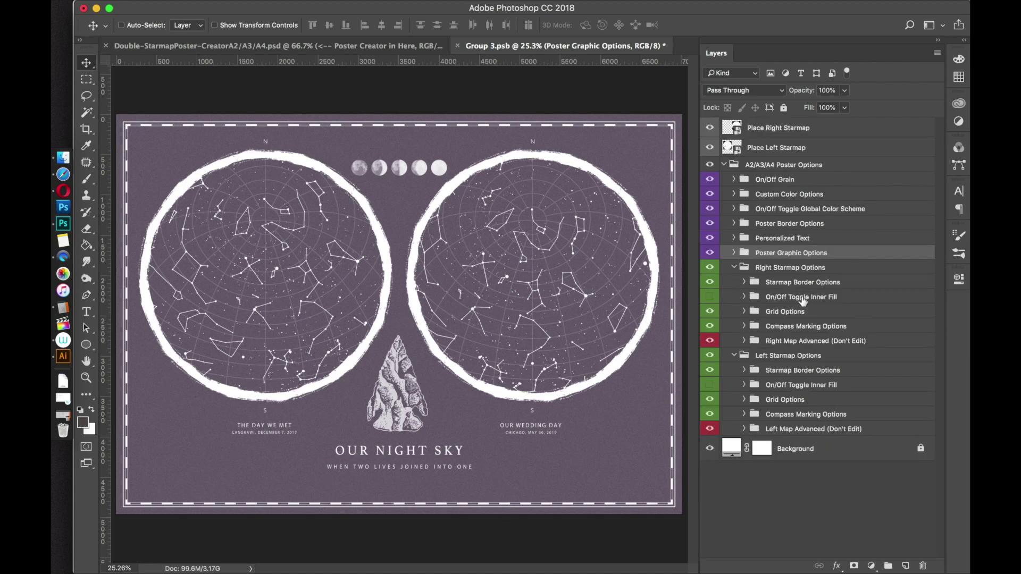
Try the right starmap's inner fill with the global color scheme on and off, and restore both settings.
left_click(710, 298)
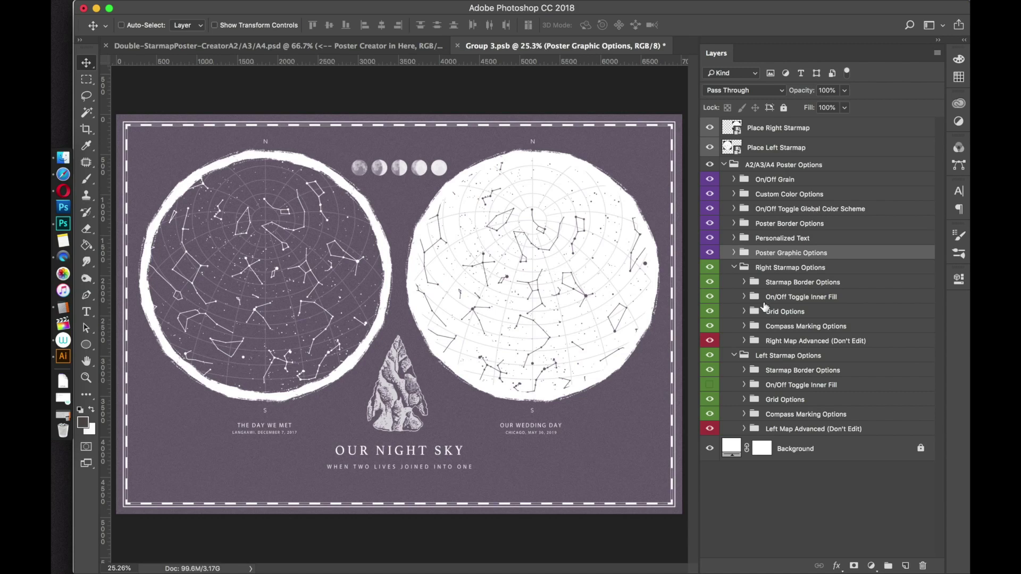
left_click(710, 297)
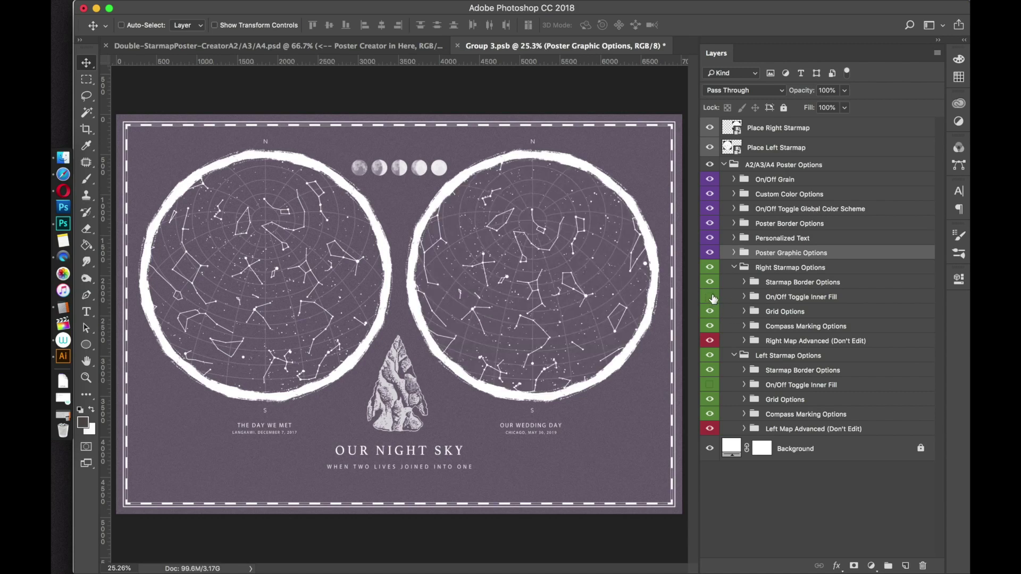
left_click(711, 209)
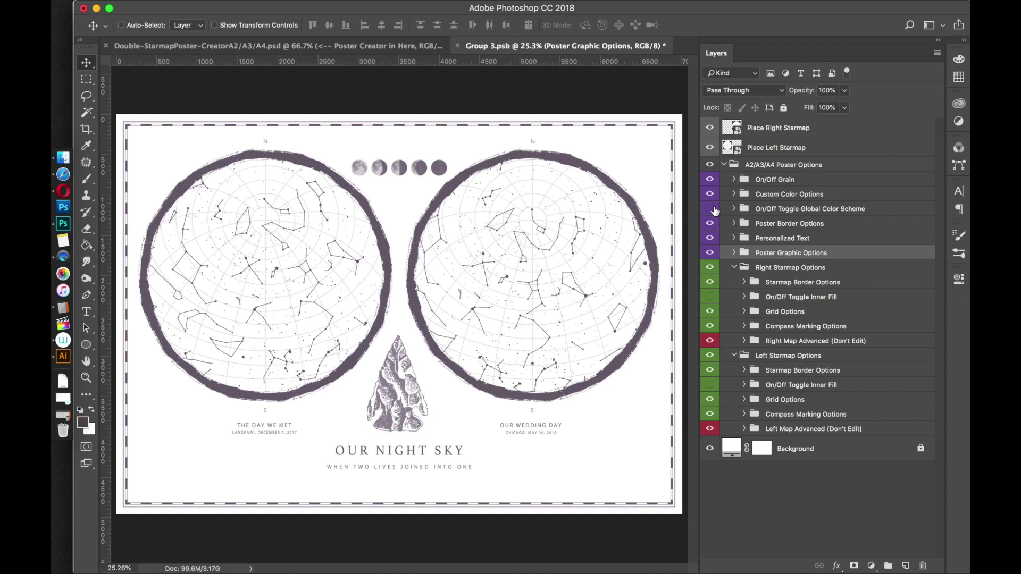
left_click(710, 298)
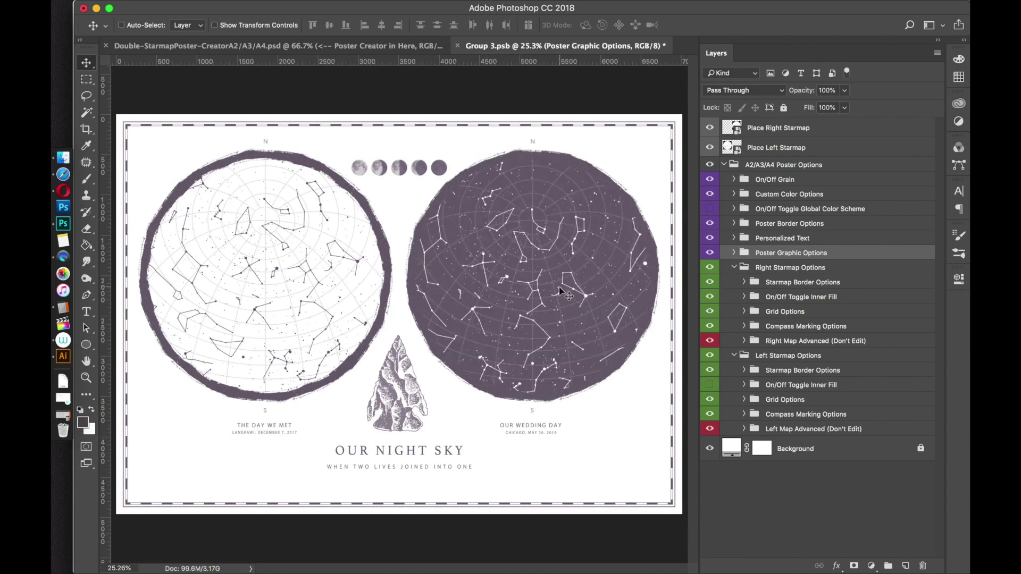
left_click(709, 209)
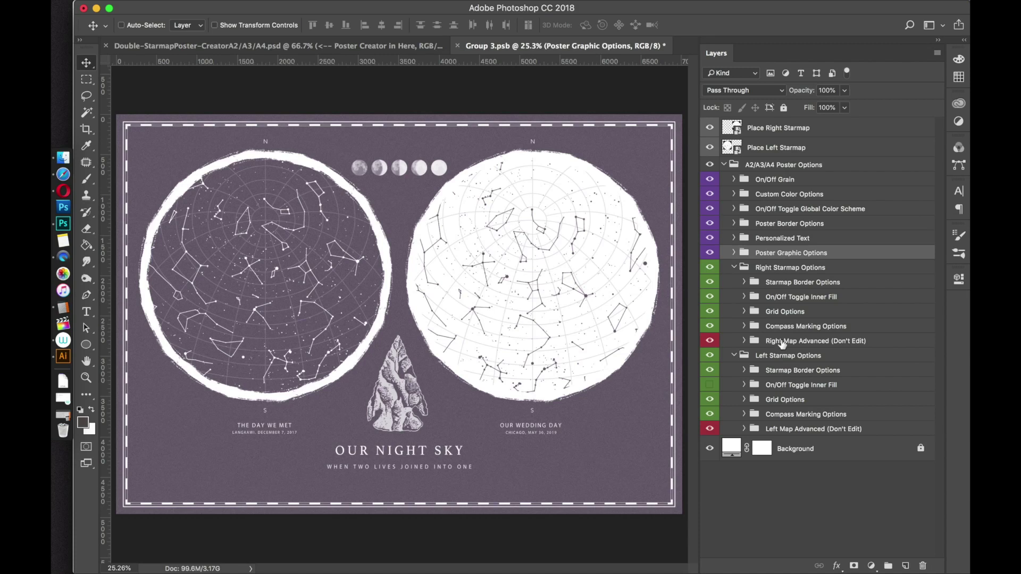
left_click(710, 297)
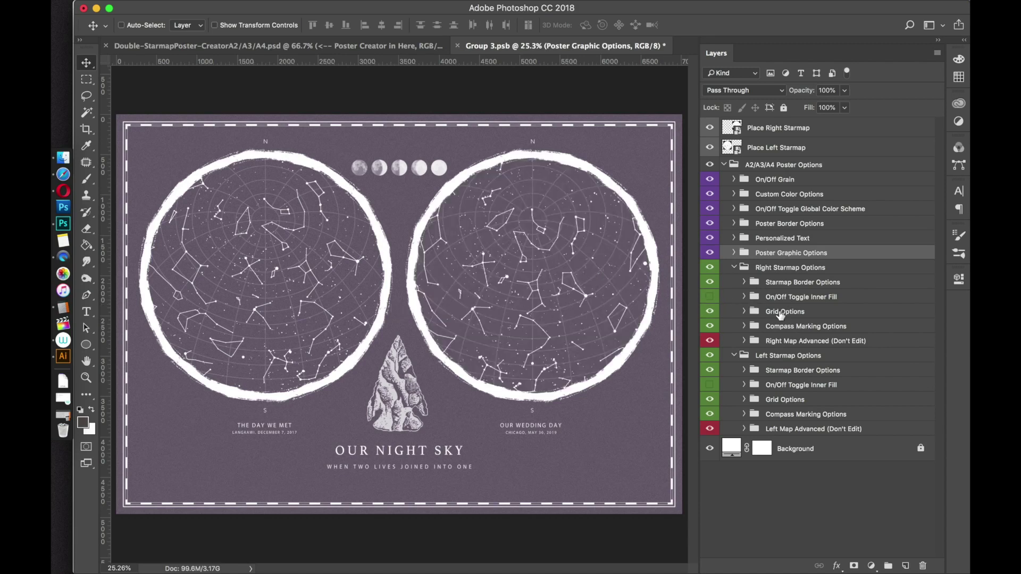
Try the Large NS, Insatiable North South and Degree Marks 1 (Thick) compass markings on the right starmap, and check the left starmap's compass options.
left_click(743, 327)
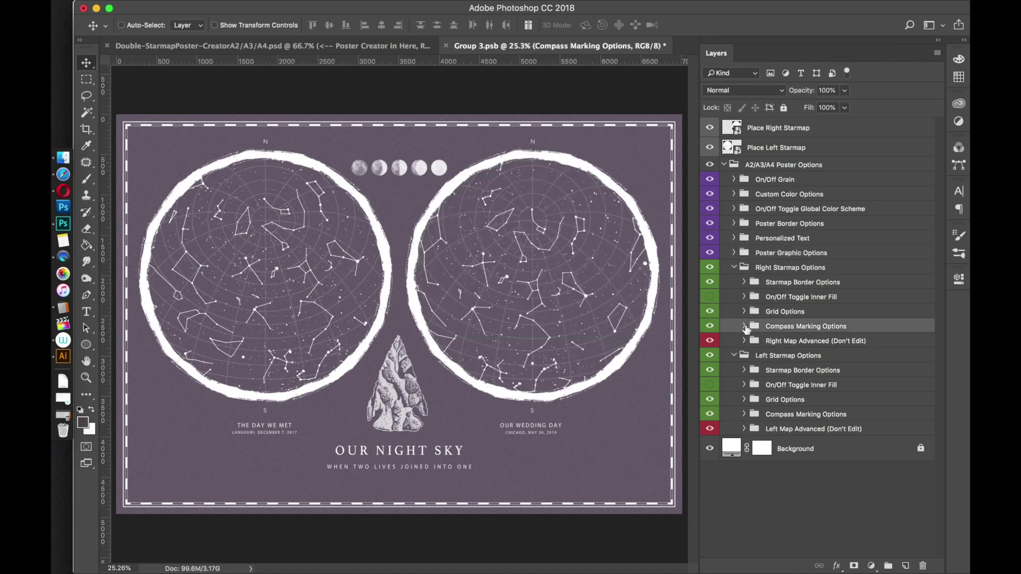
left_click(744, 327)
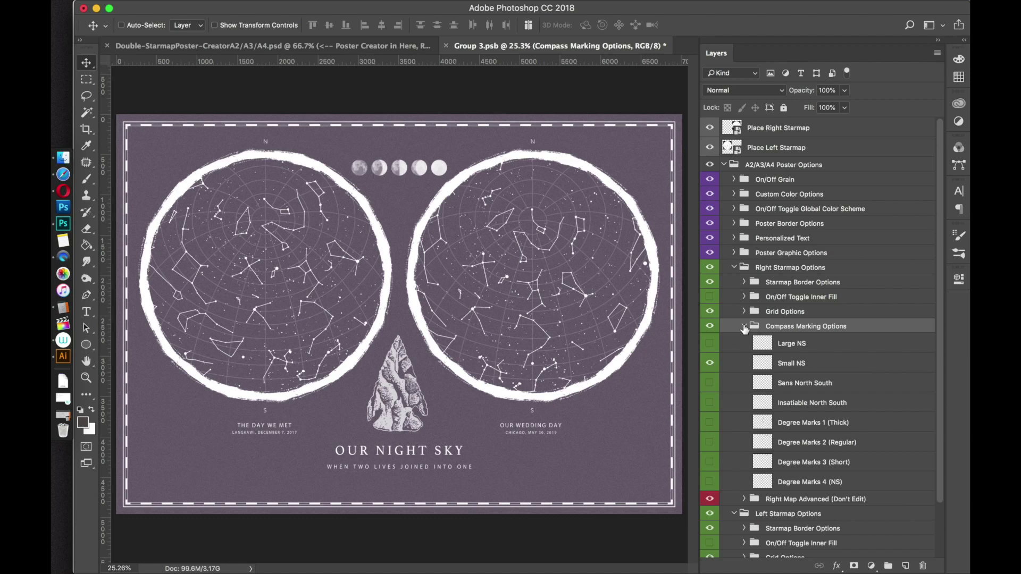
left_click(709, 364)
left_click(709, 343)
left_click(709, 404)
left_click(709, 404)
left_click(710, 423)
left_click(710, 424)
left_click_drag(940, 298, 940, 372)
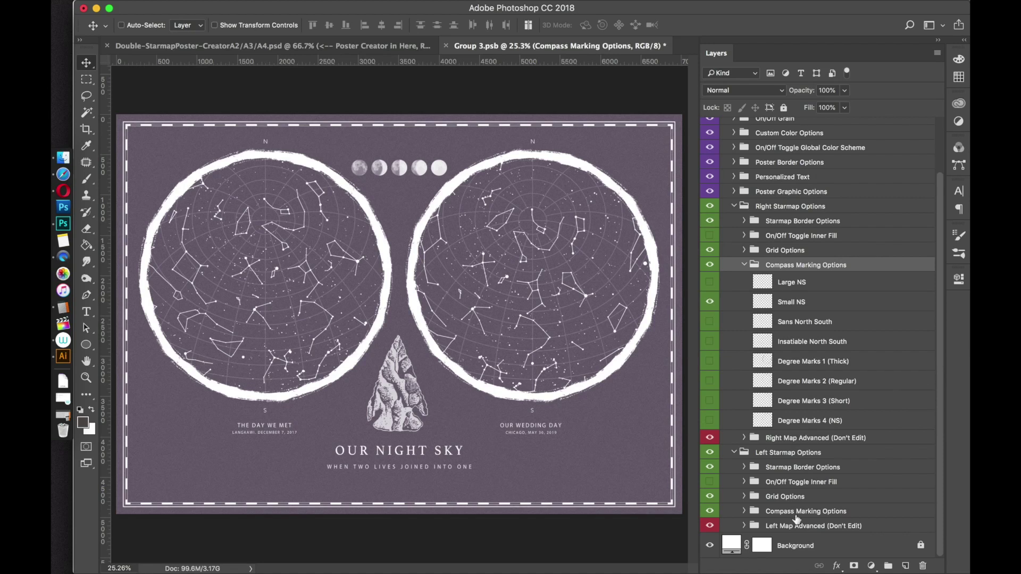
left_click(744, 511)
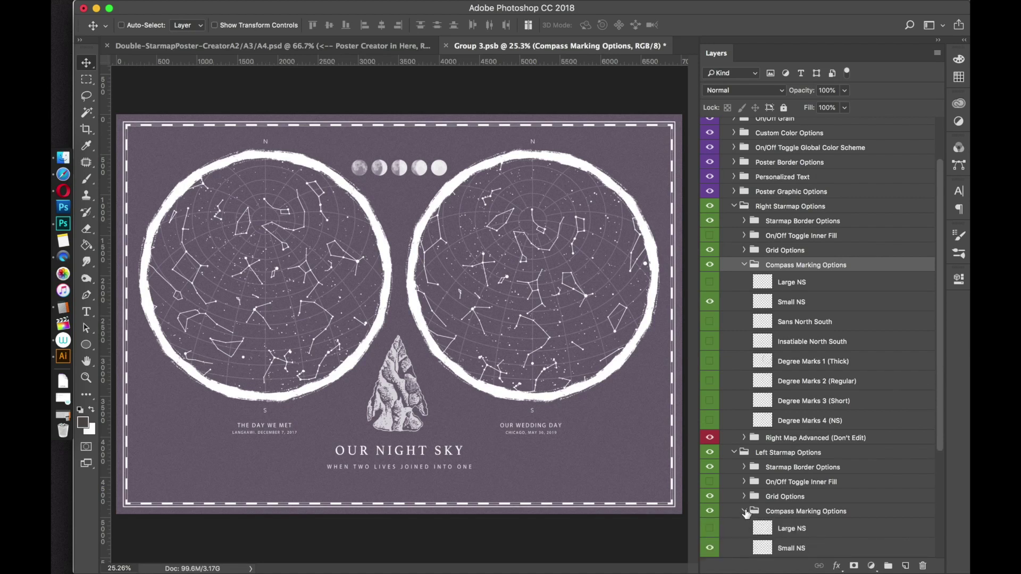
left_click(744, 511)
left_click(744, 265)
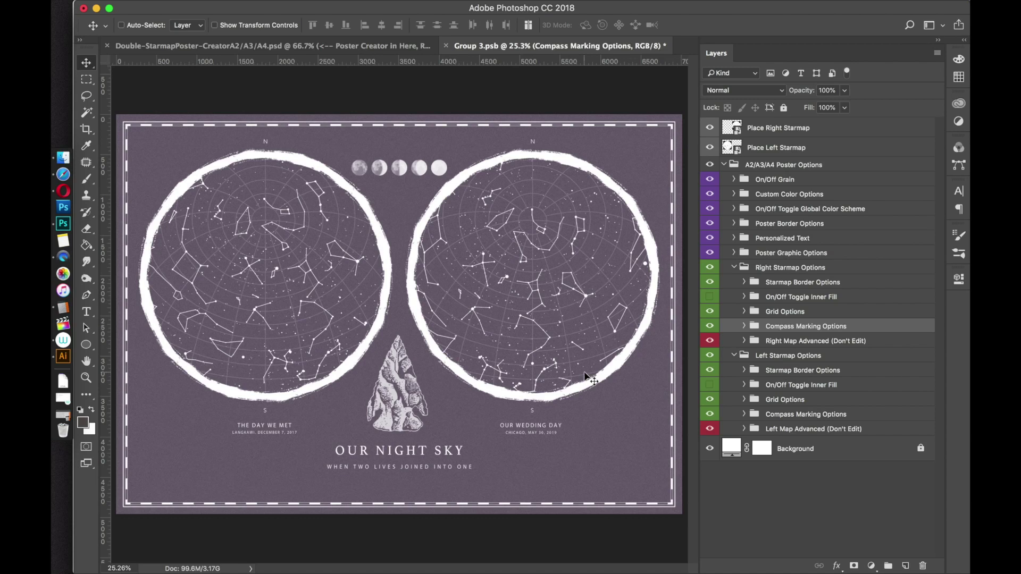
Save and close the Group 3.psb poster document so the framed mockup takes on the new design.
left_click(260, 47)
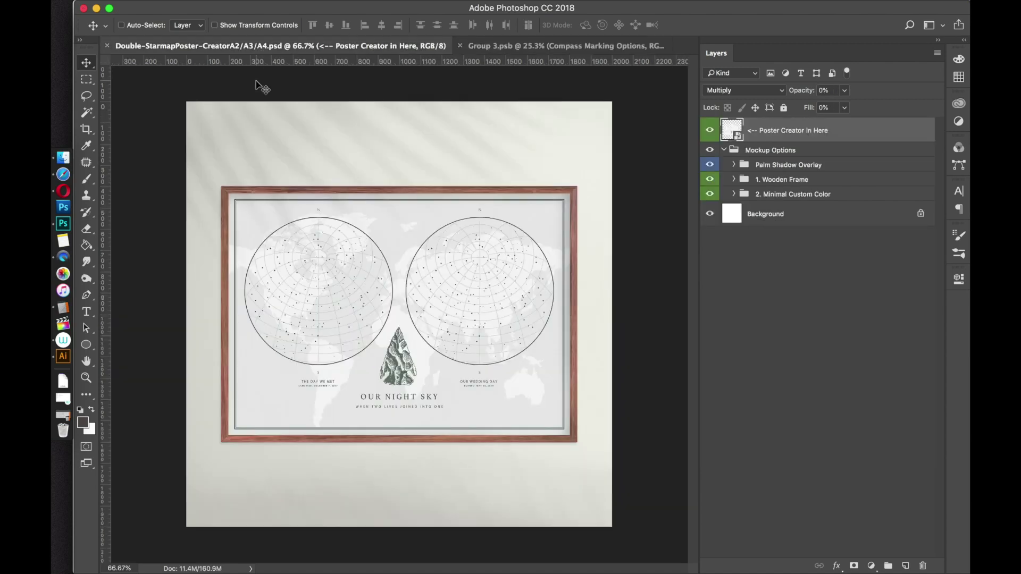
left_click(490, 47)
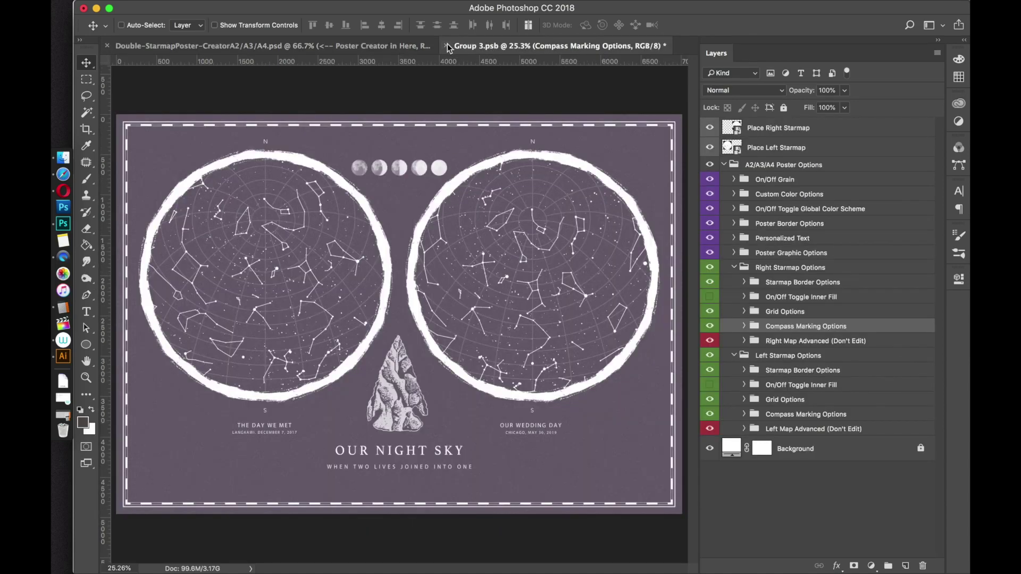
left_click(446, 46)
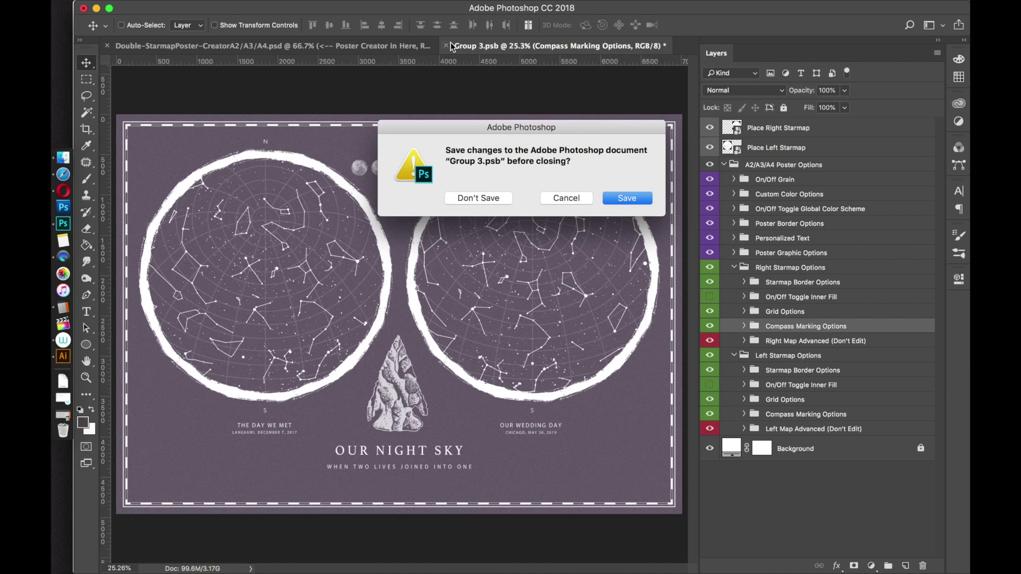
left_click(629, 201)
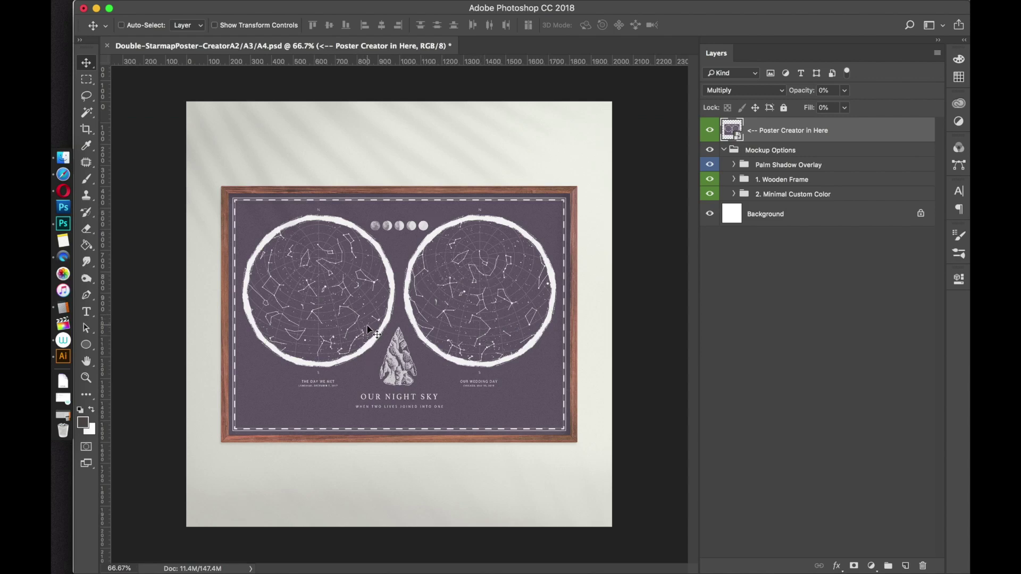
Preview the mockup without the palm shadow, restore the shadow, and hide the Wooden Frame group.
left_click(710, 166)
left_click(709, 166)
left_click(710, 180)
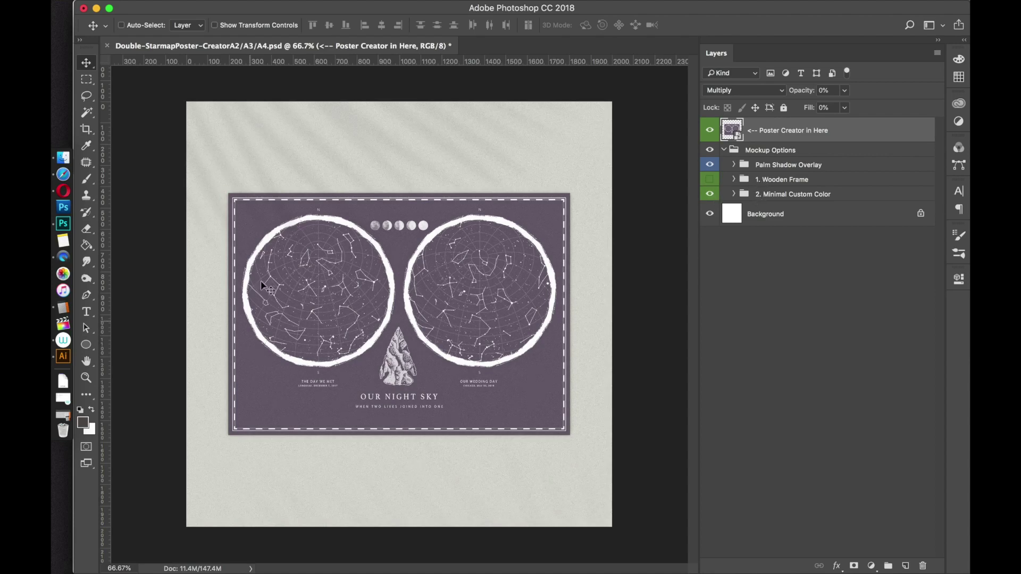
Recolor the Minimal Custom Color mockup's background fill to a pale lavender, also trying the olive a6a06f.
left_click(733, 195)
double_click(751, 229)
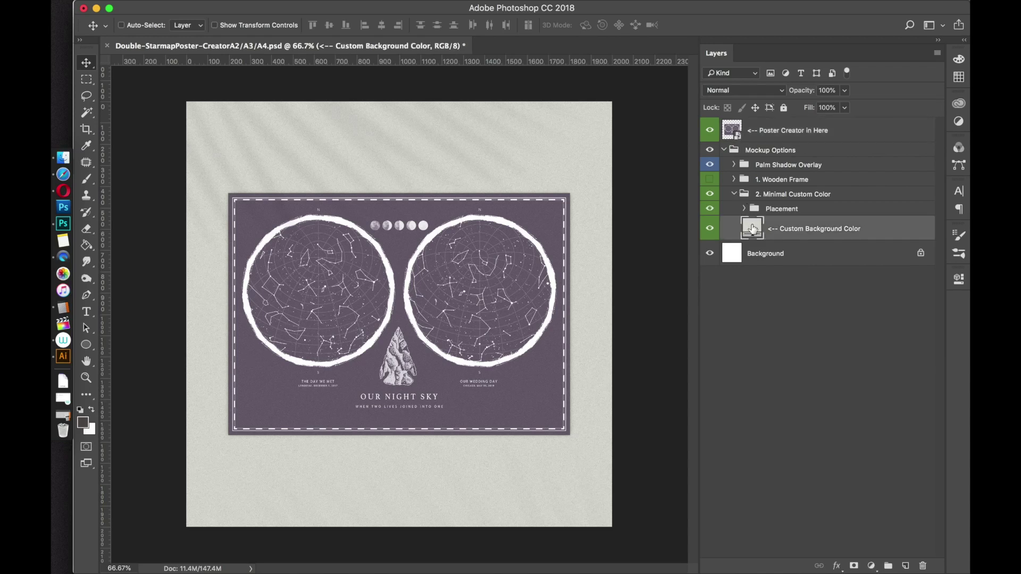
left_click(669, 232)
left_click(665, 255)
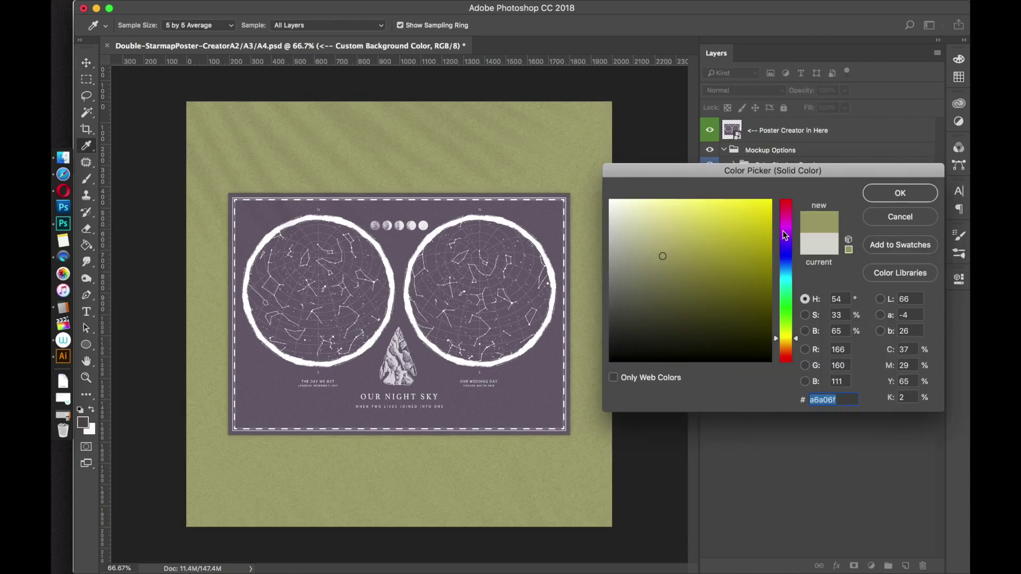
left_click(781, 231)
left_click_drag(644, 232, 615, 212)
left_click(899, 194)
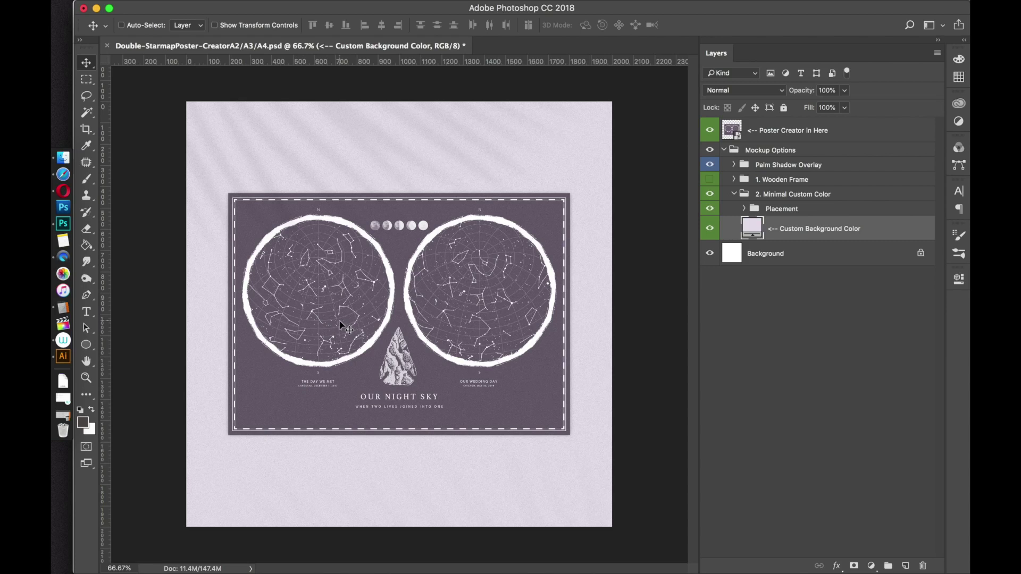
Check the Save for Web export settings for the mockup with JPEG as the format, and cancel the export.
mouse_move(146, 3)
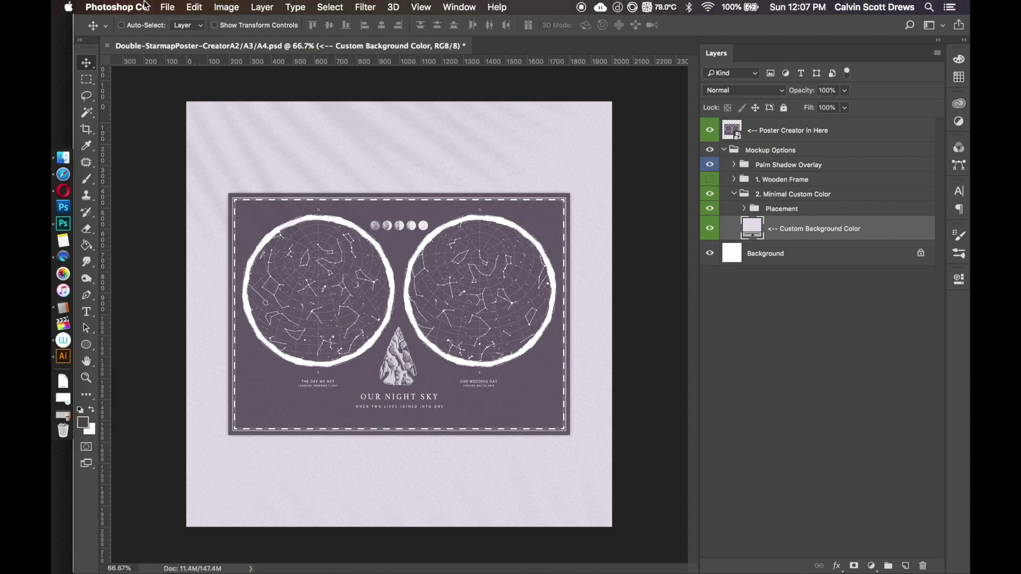
left_click(168, 8)
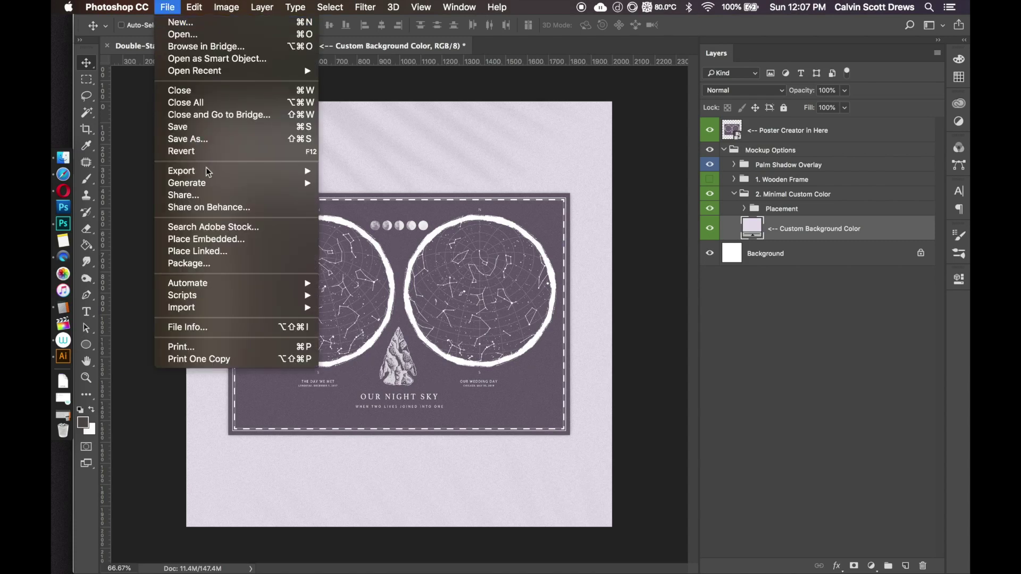
mouse_move(208, 172)
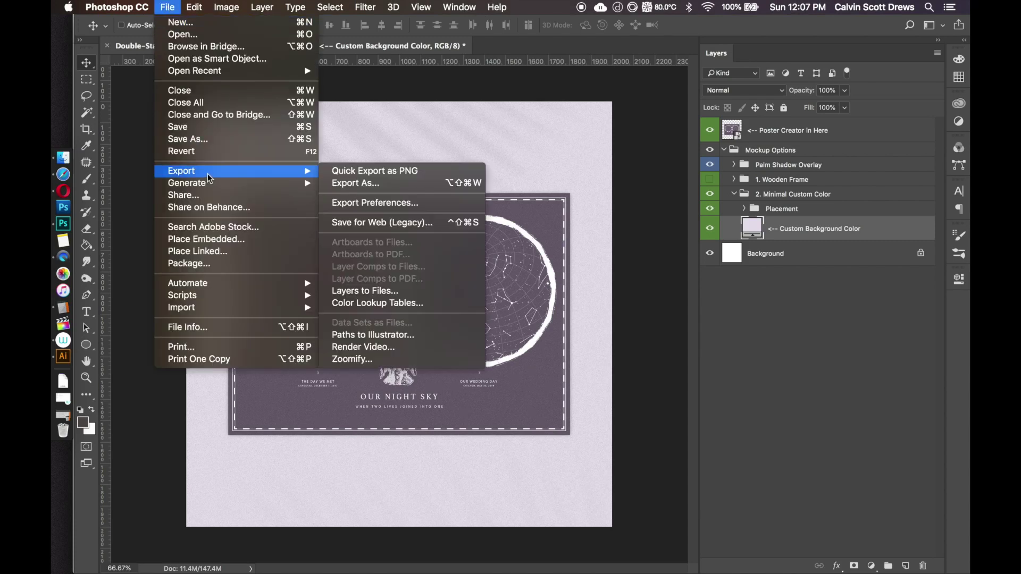
left_click(394, 222)
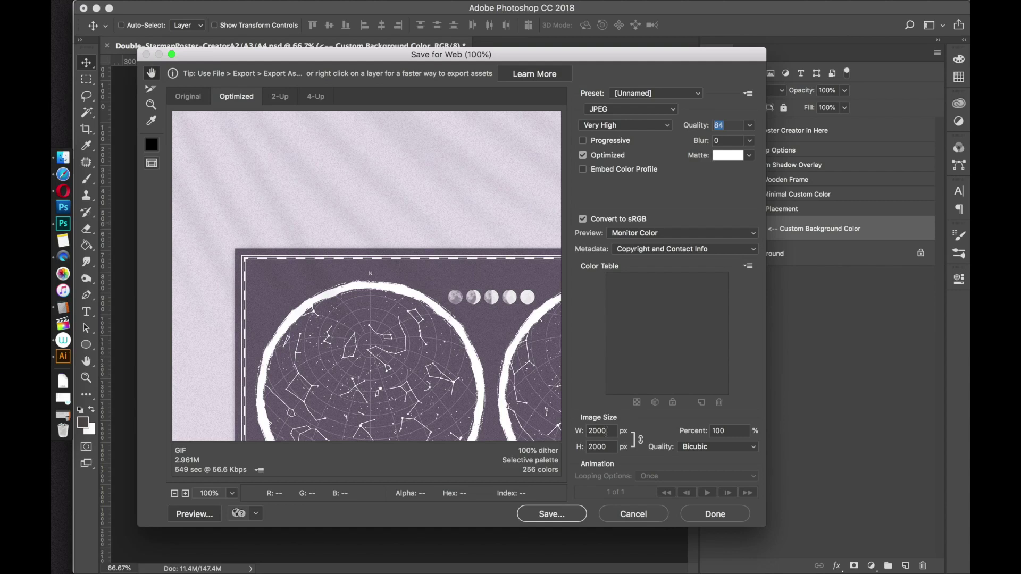
left_click(606, 109)
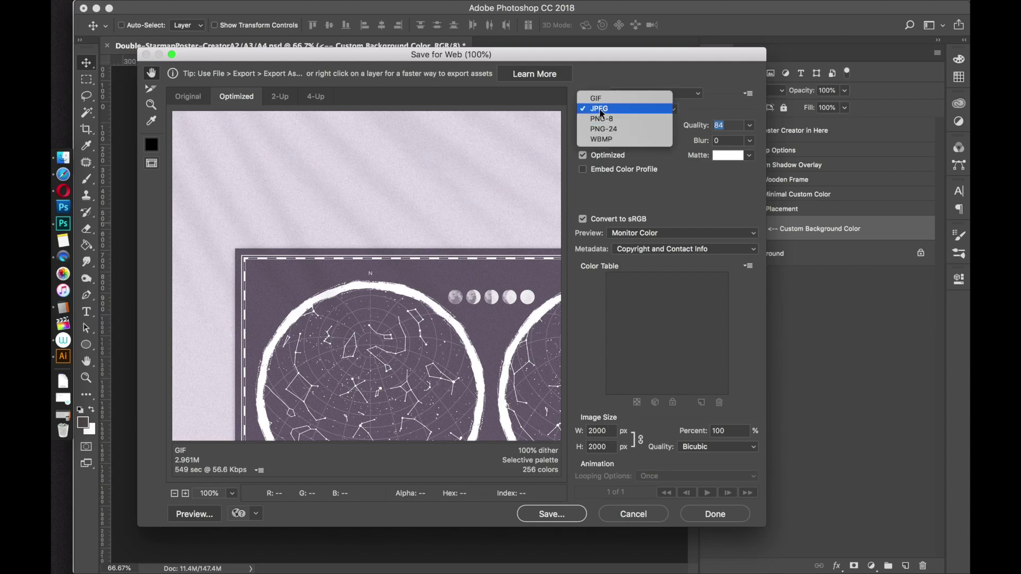
left_click(599, 107)
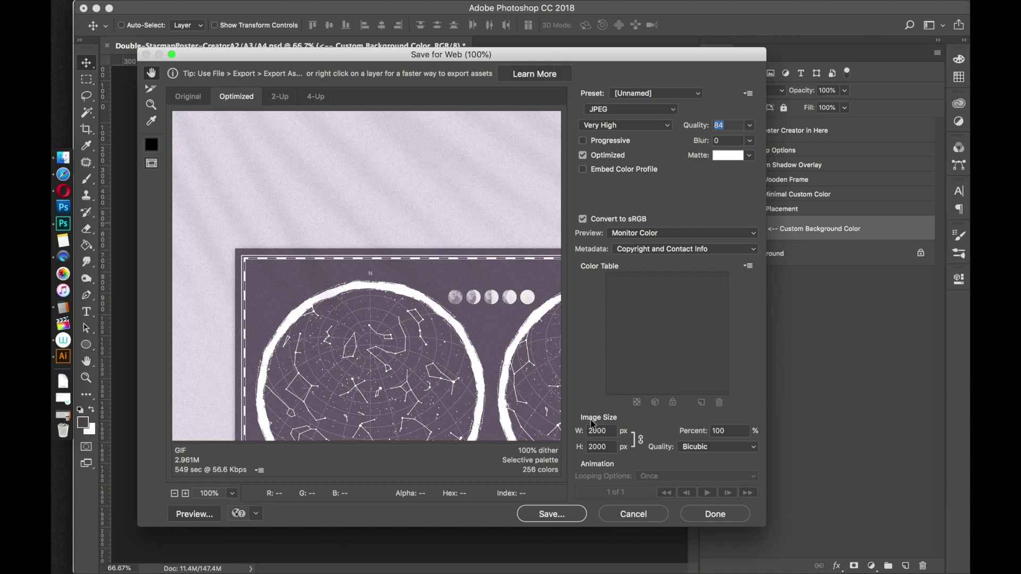
left_click(634, 514)
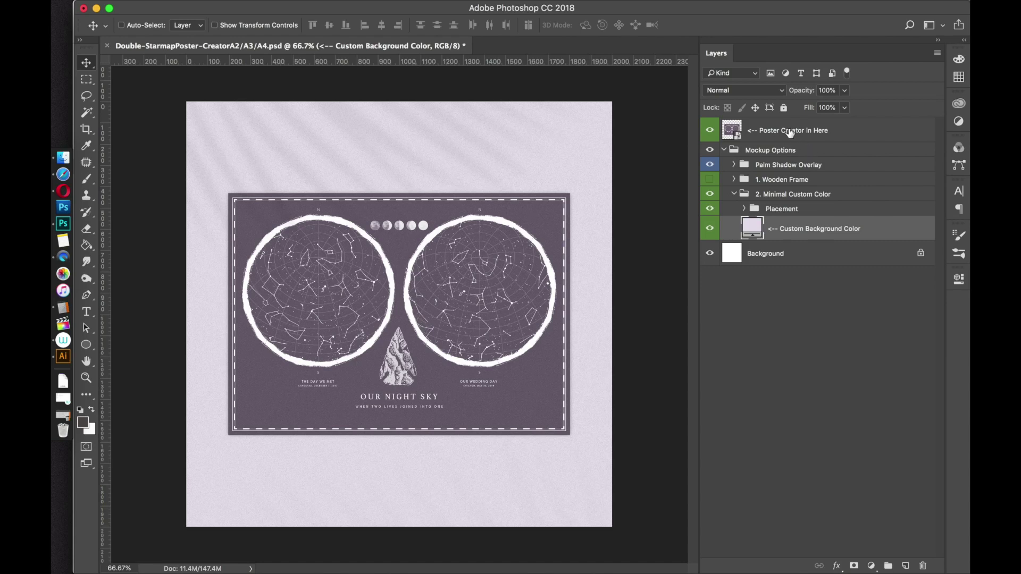
Open the Poster Creator smart object, check its Save for Web export settings with JPEG as the format, and cancel the export.
double_click(733, 133)
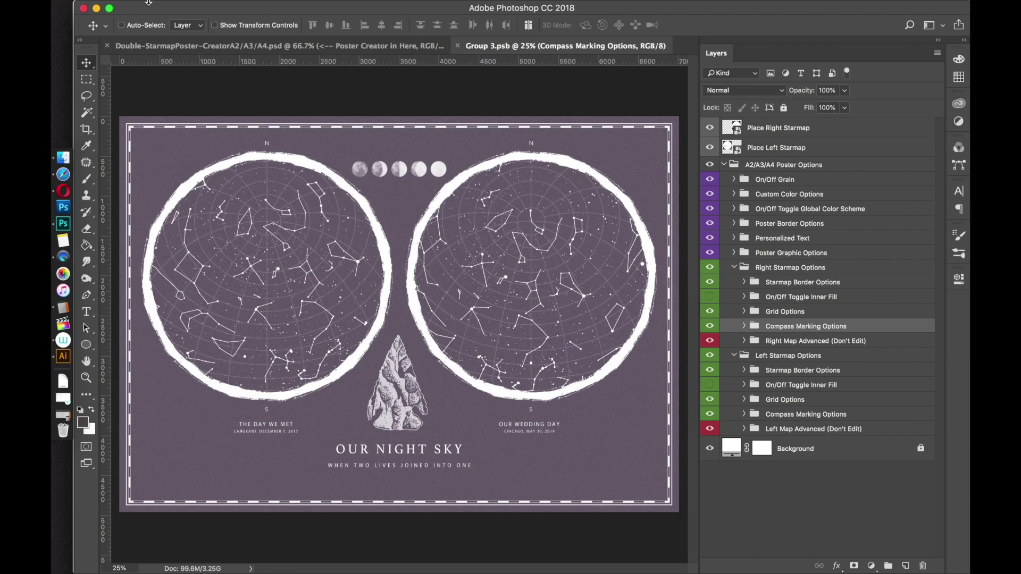
left_click(168, 7)
mouse_move(250, 170)
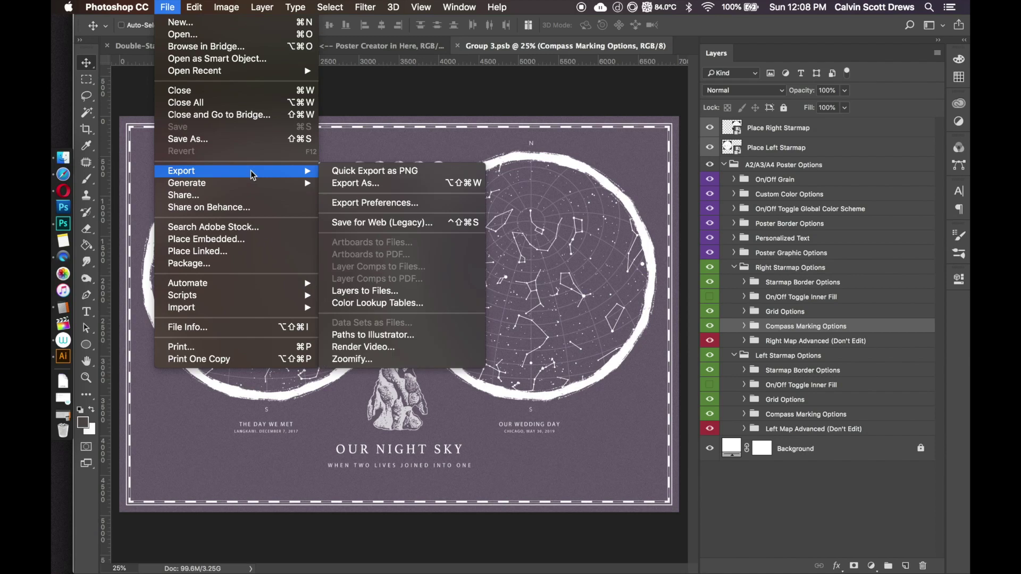
left_click(364, 223)
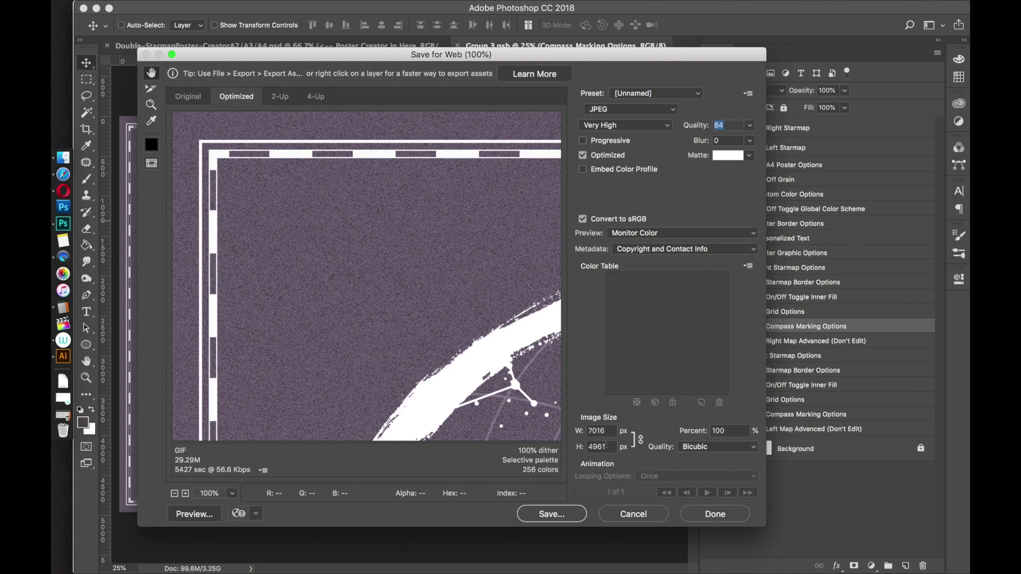
left_click(625, 512)
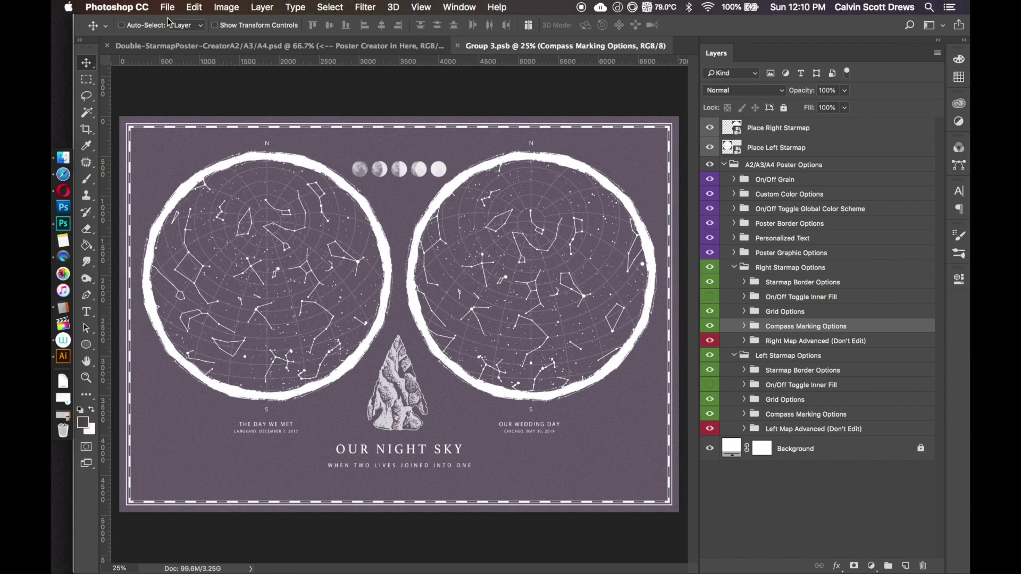
Review the export options available for the poster document, including Save for Web (Legacy).
left_click(168, 7)
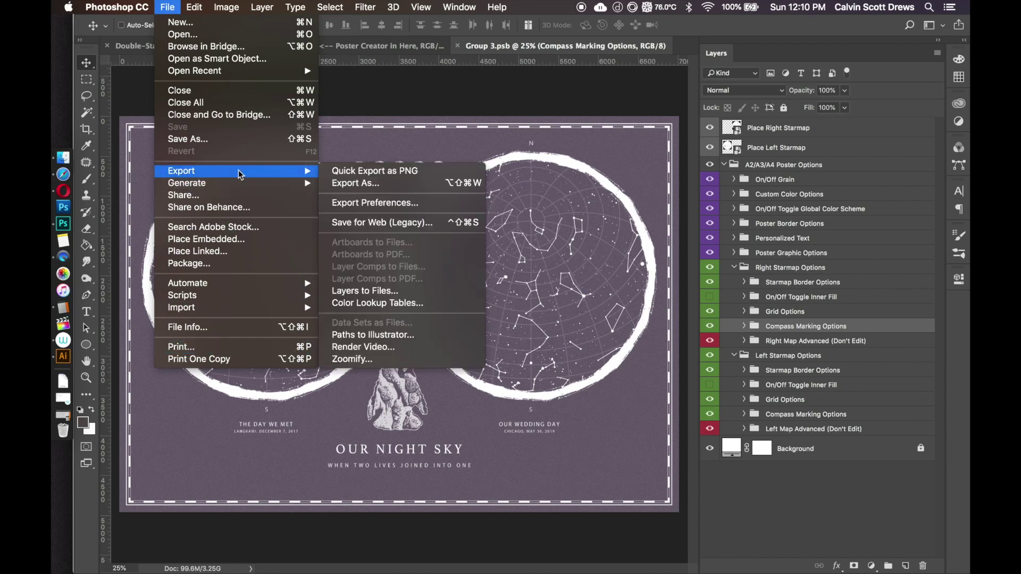
mouse_move(311, 170)
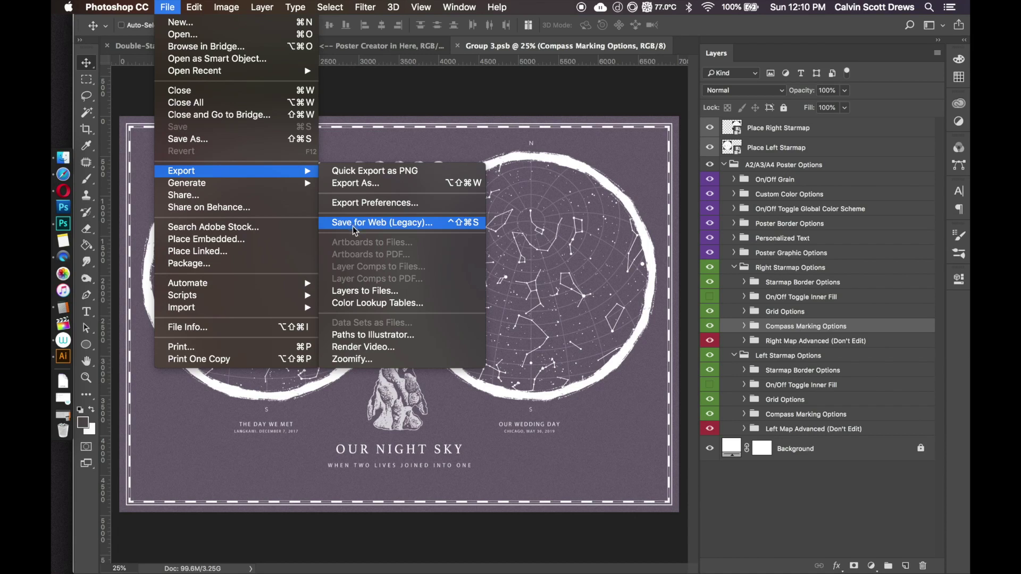
left_click(352, 226)
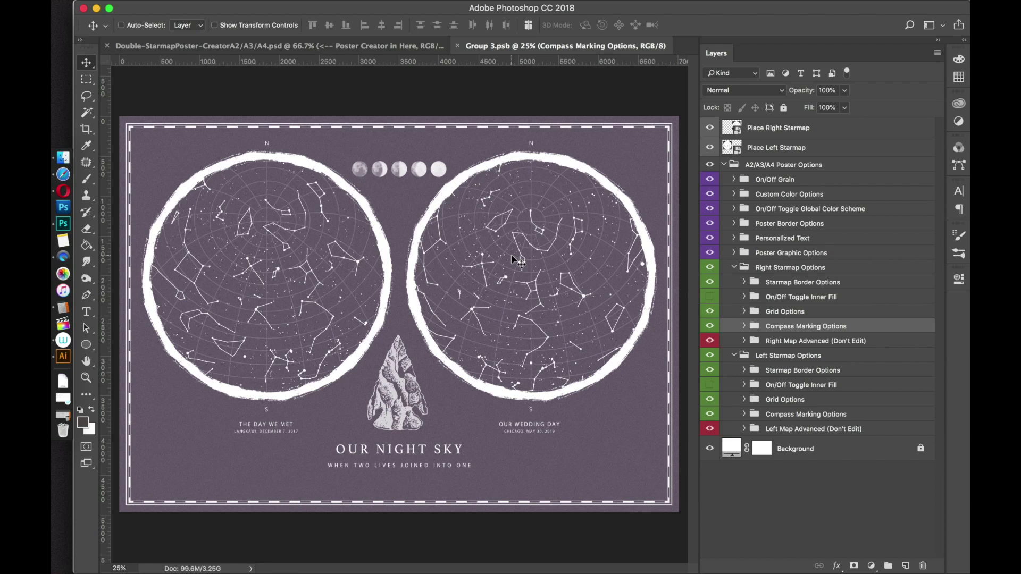
Switch to the heavens-above.com interactive sky chart in the Opera browser and copy the chart image.
left_click(78, 192)
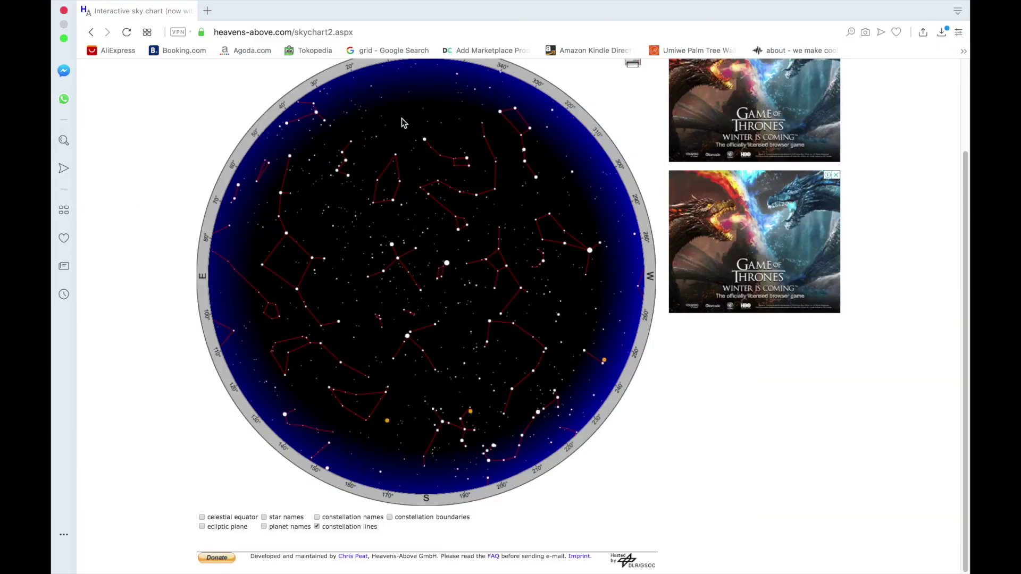
right_click(387, 89)
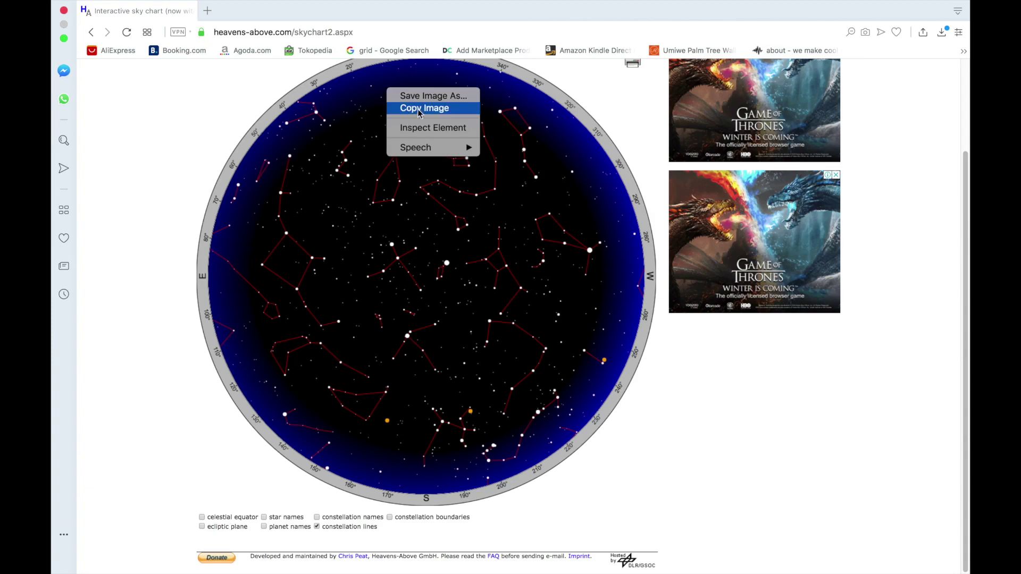
left_click(423, 110)
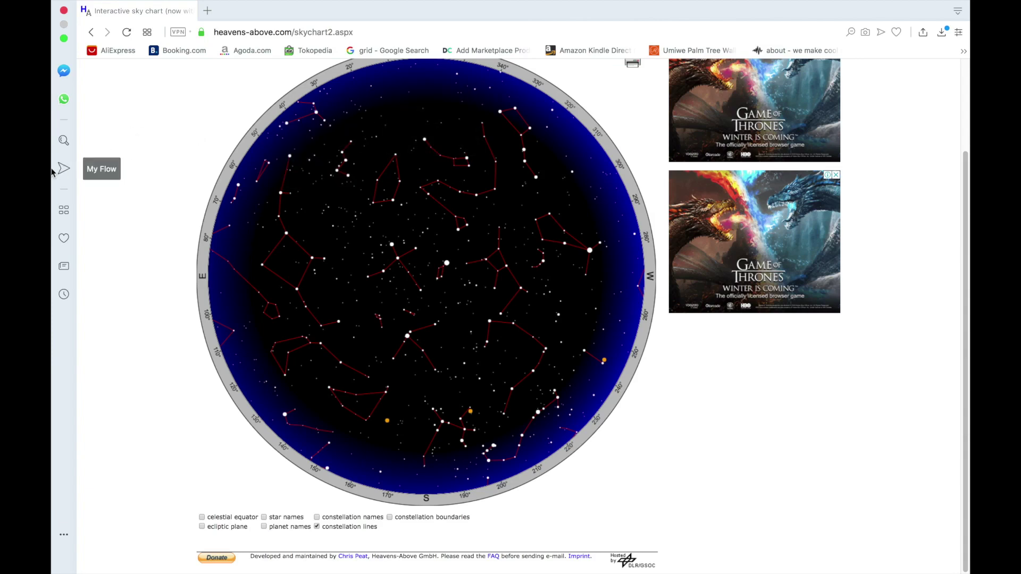
mouse_move(58, 213)
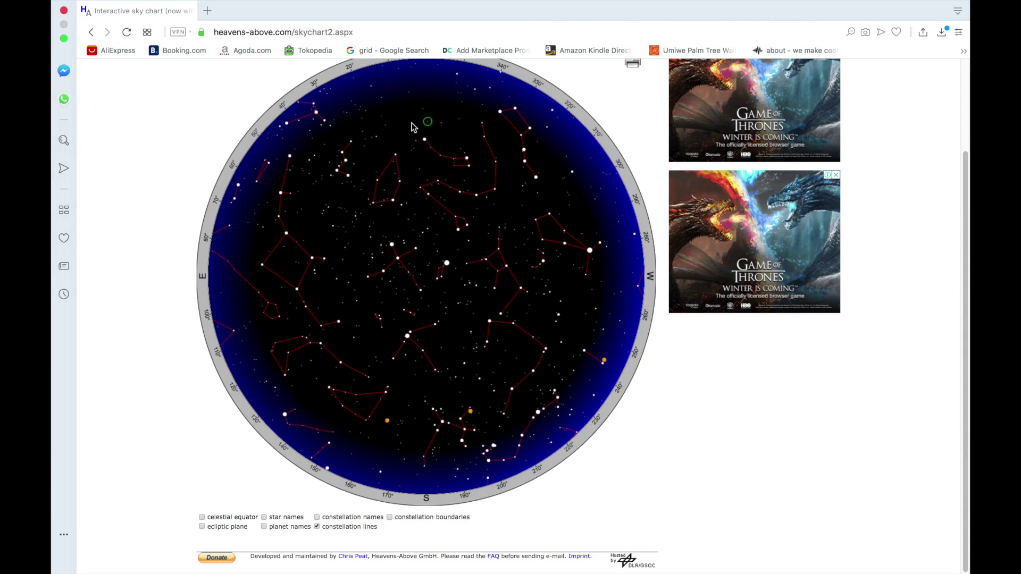
right_click(393, 111)
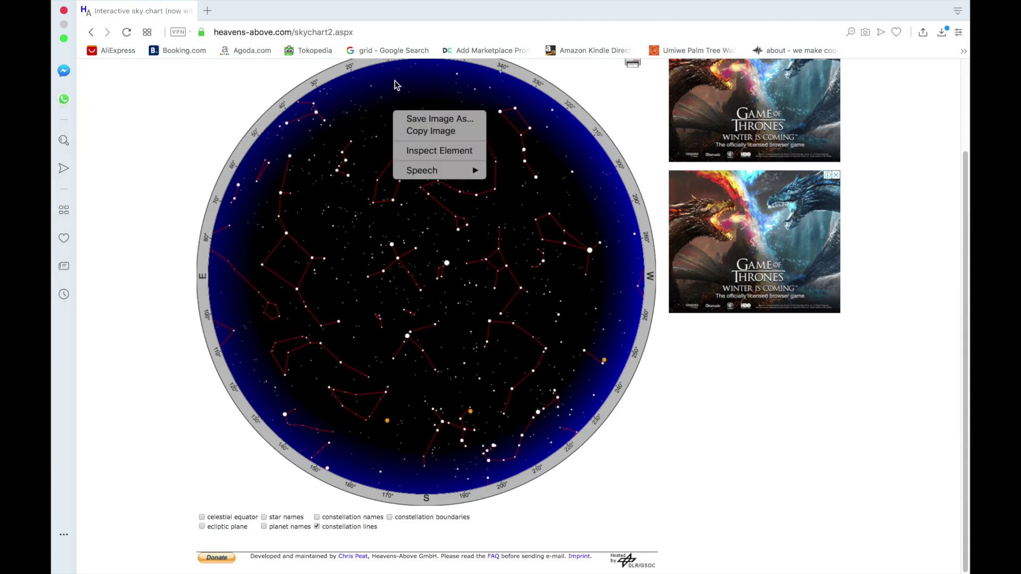
left_click(152, 159)
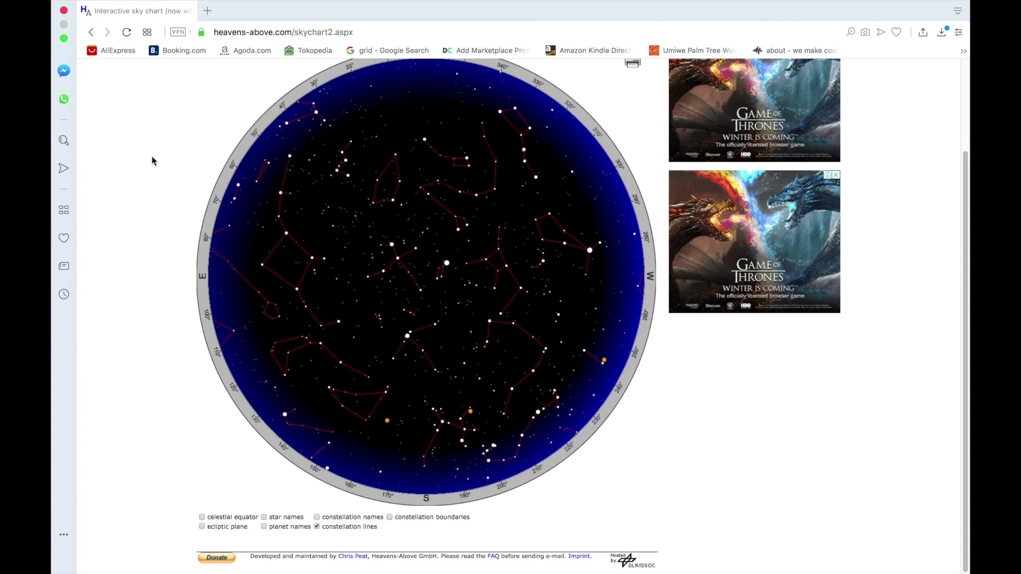